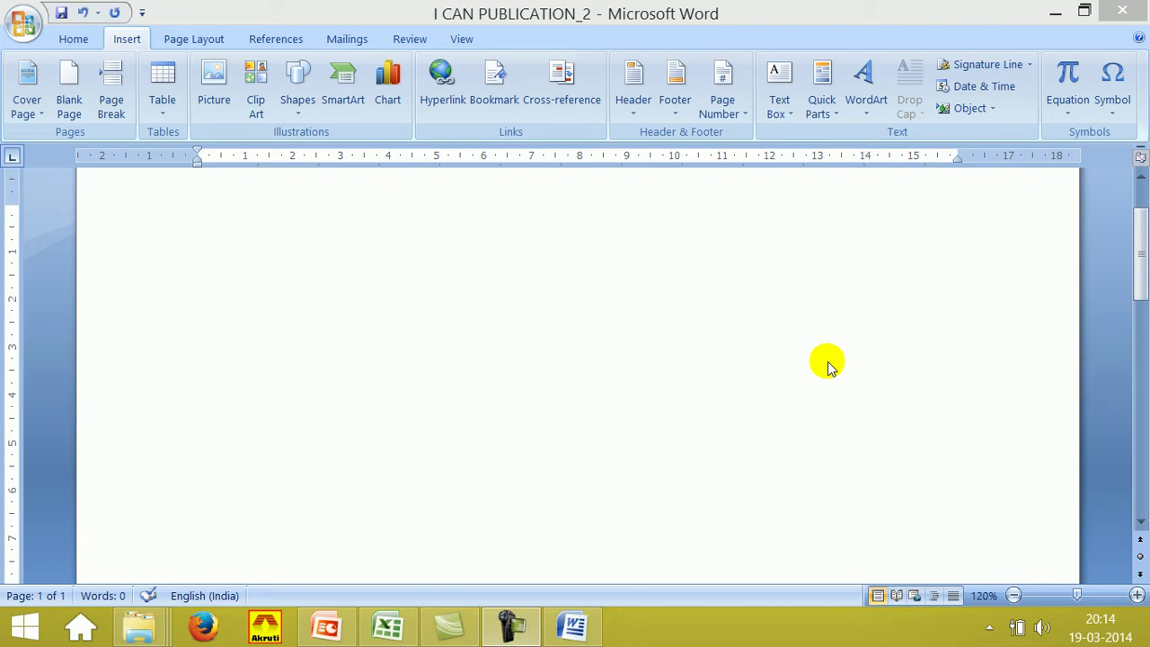
Scroll to the top of the blank I CAN PUBLICATION_2 document page
scroll(829, 364, up, 2)
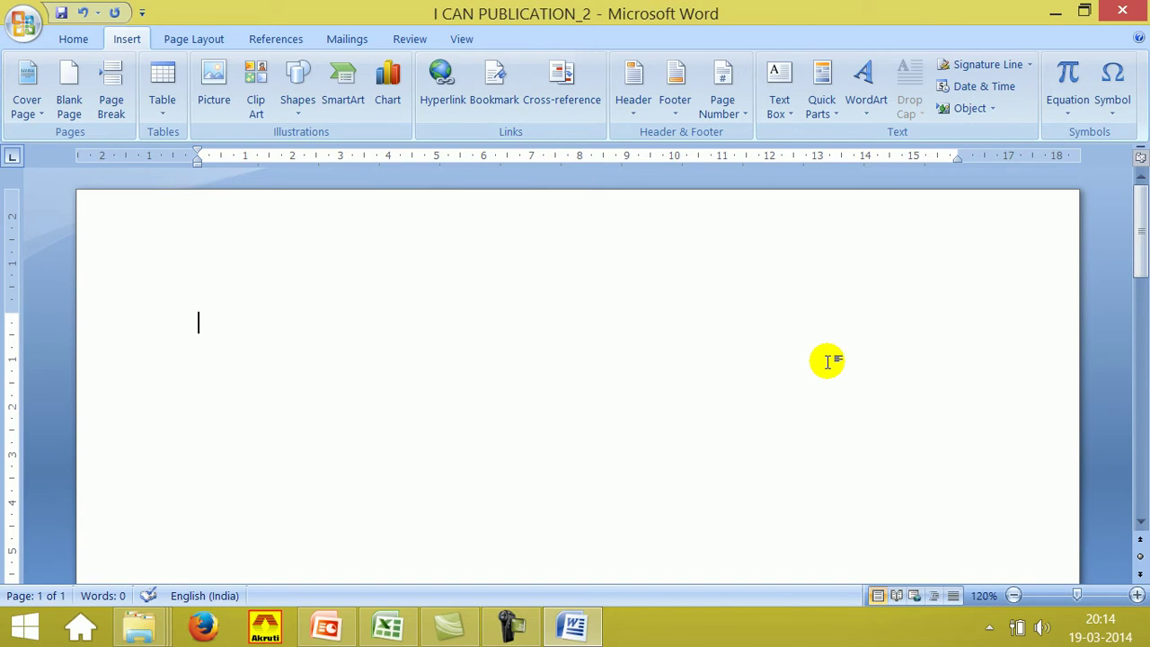
Type I CAN PUBLICATION, CHANDRASEKHARPUR, BBSR-24 and the MOB. mobile number line on separate lines
text(i)
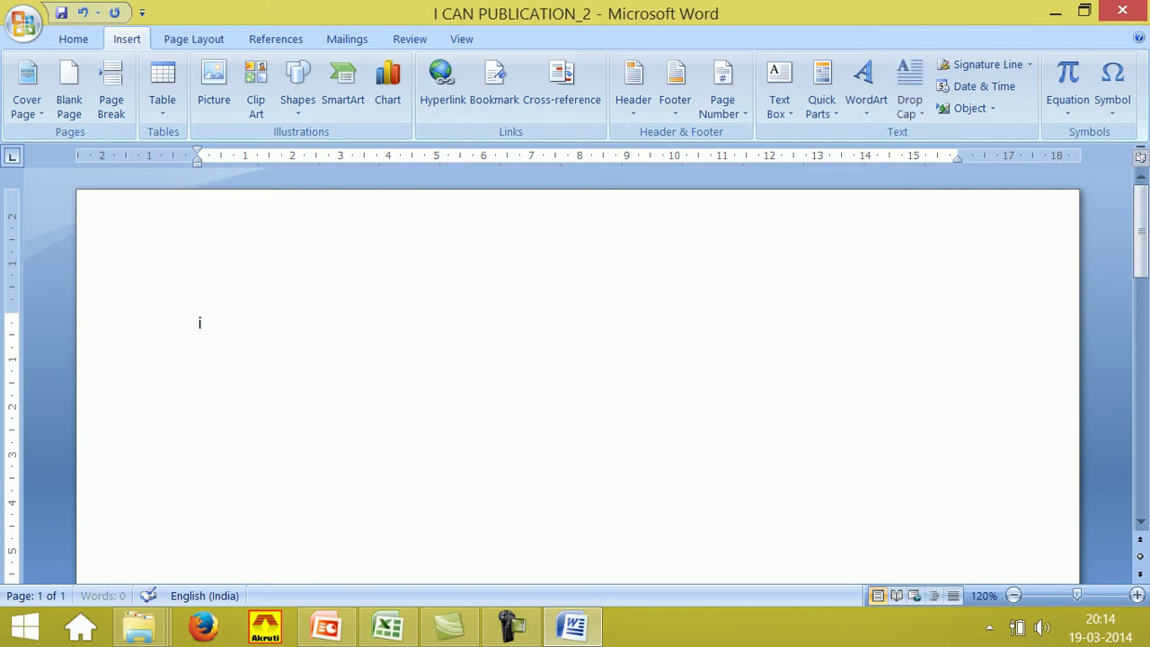
text(a)
key(BackSpace)
key(BackSpace)
text(CAN PUBLICATION)
key(Return)
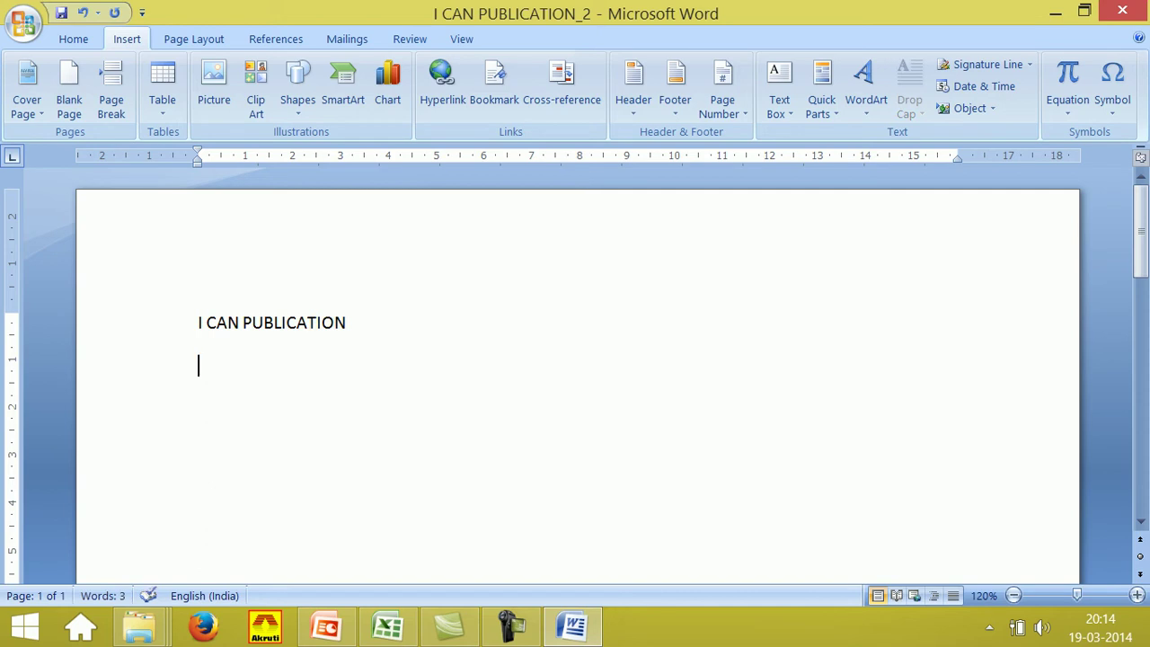
text(CHANDRASEK)
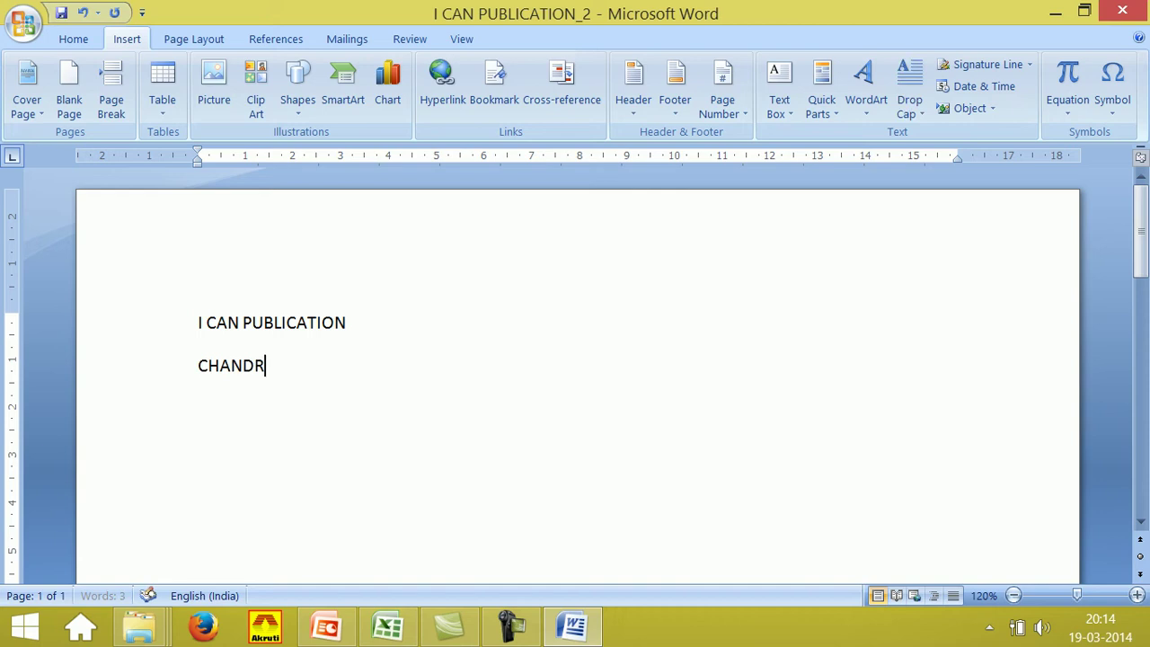
text(HARPUR, )
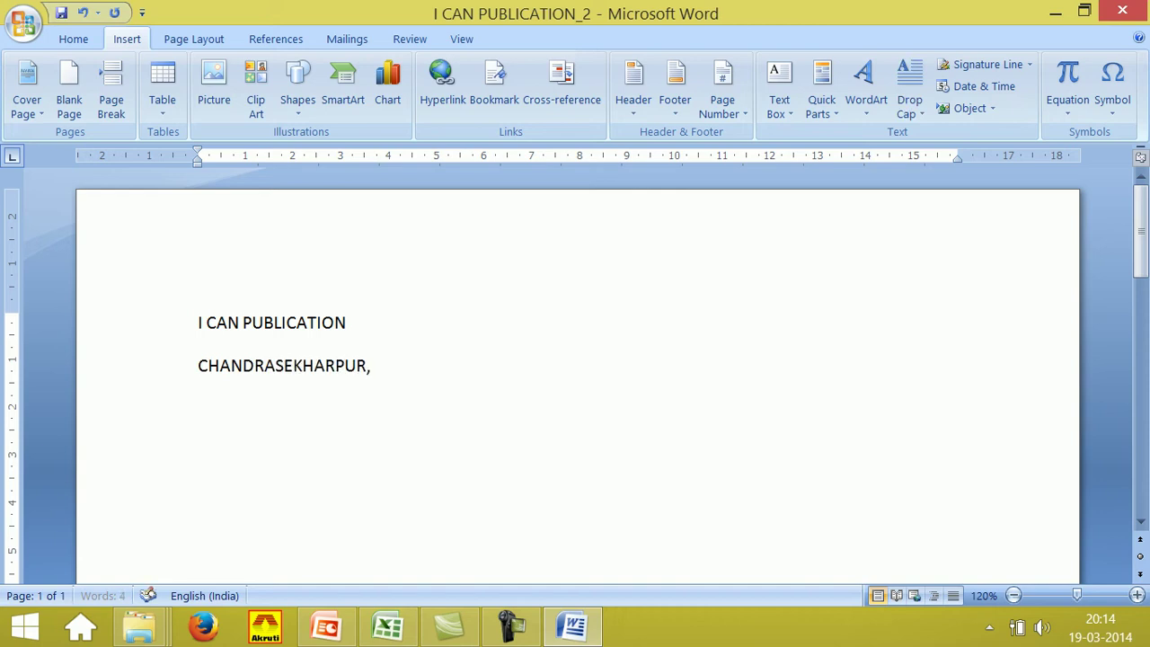
text(BBSR-)
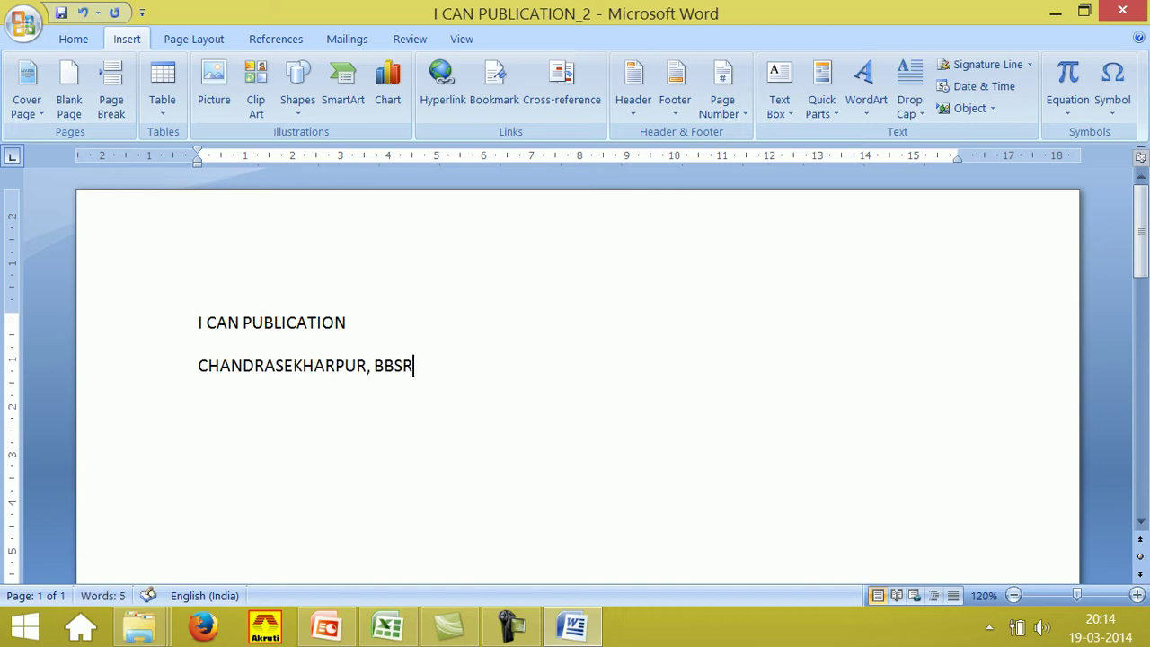
text(24)
key(Return)
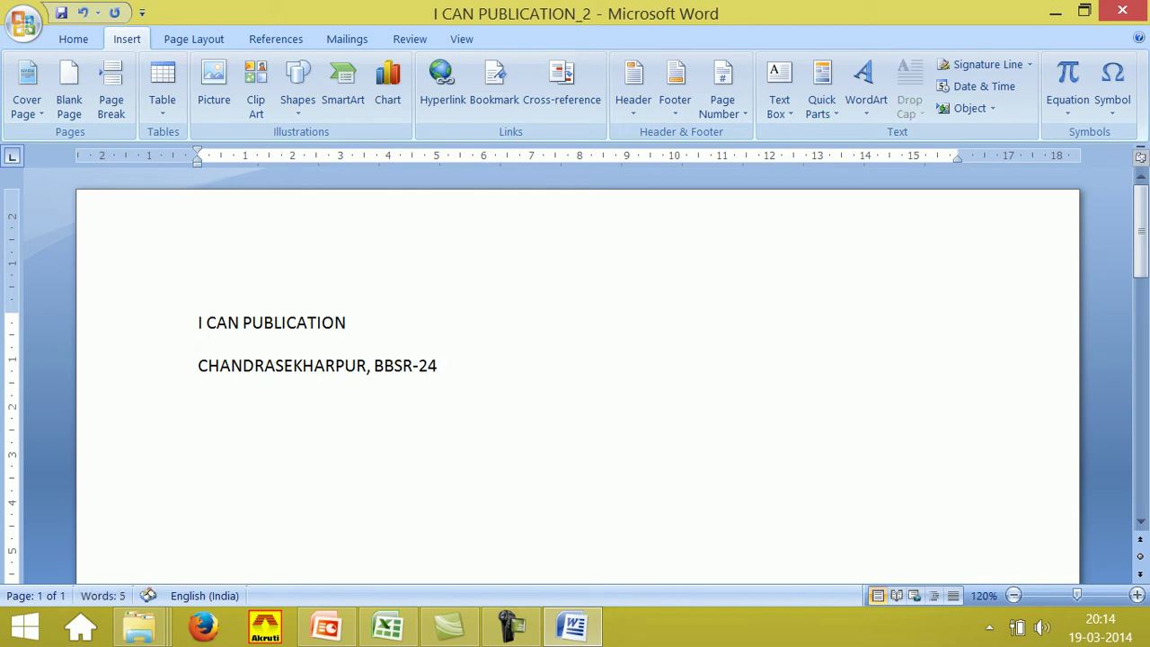
text(MOB)
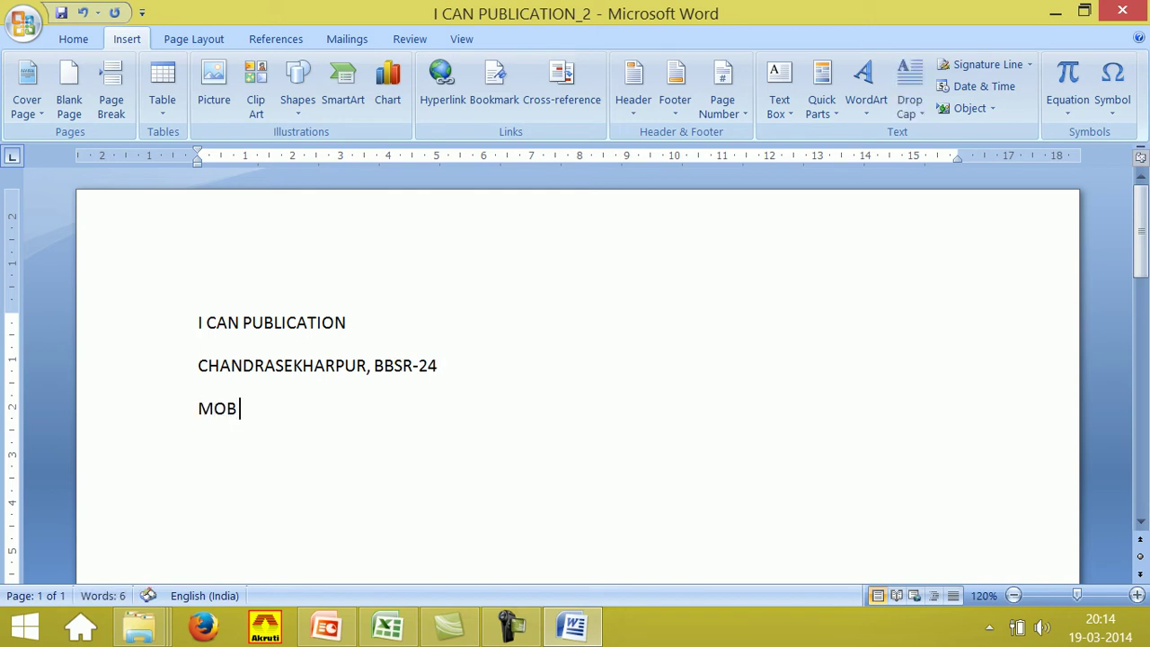
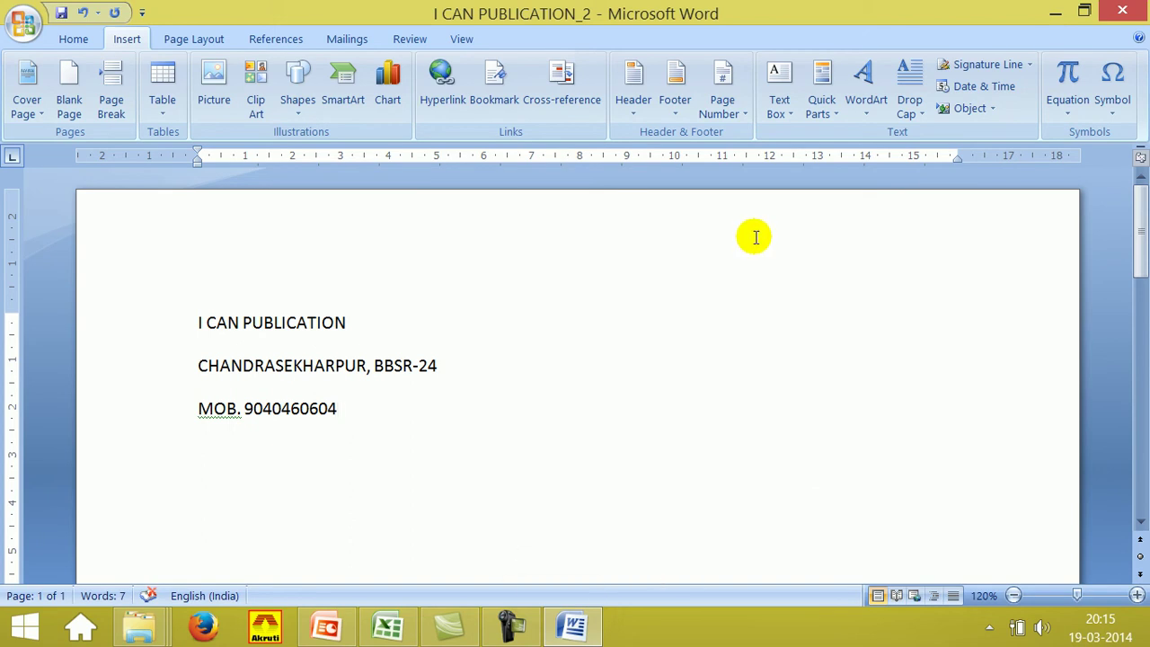
key(Return)
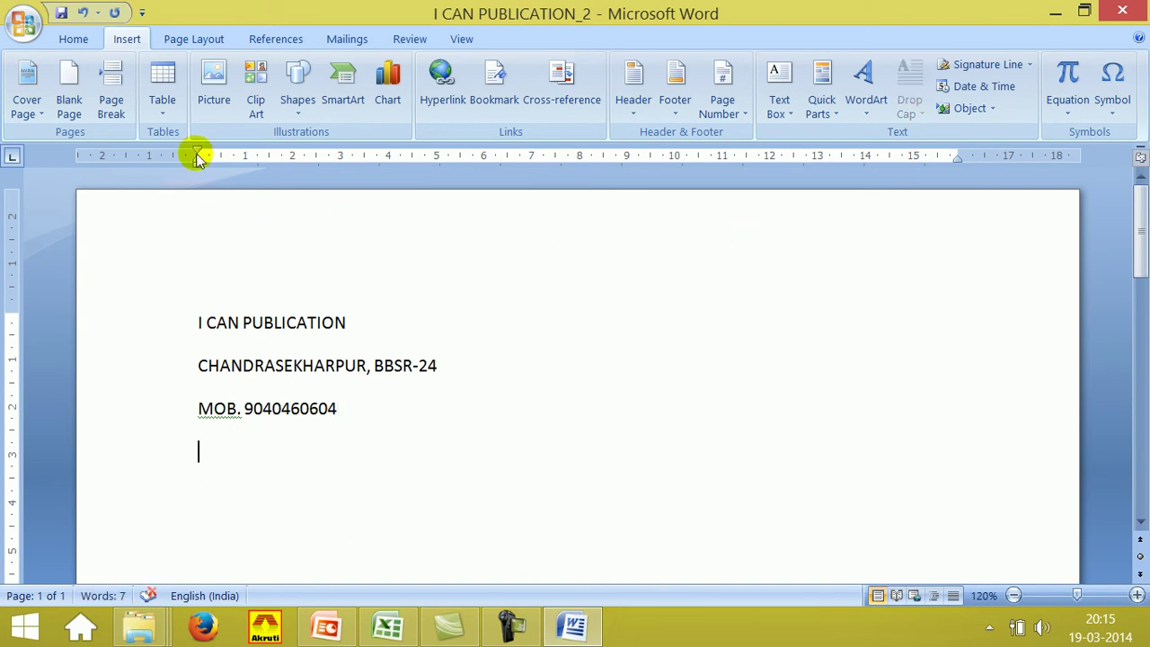
Insert a 4x1 table headed SL. No., Name, Address, Mobile No., then add empty rows below
click(163, 111)
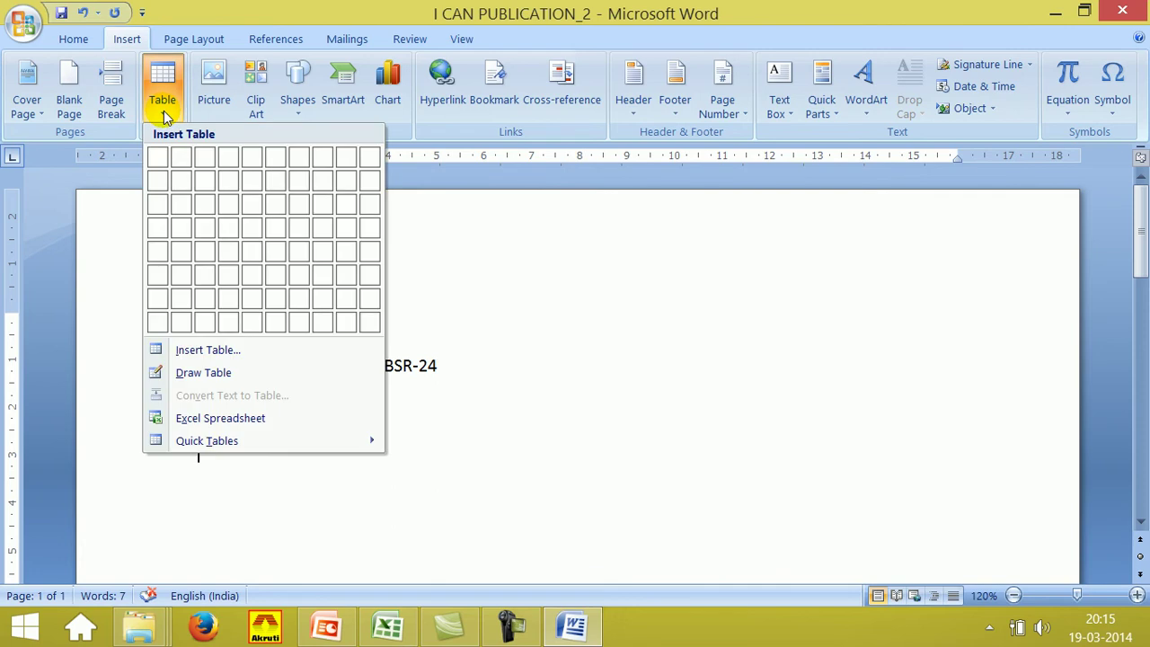
click(228, 159)
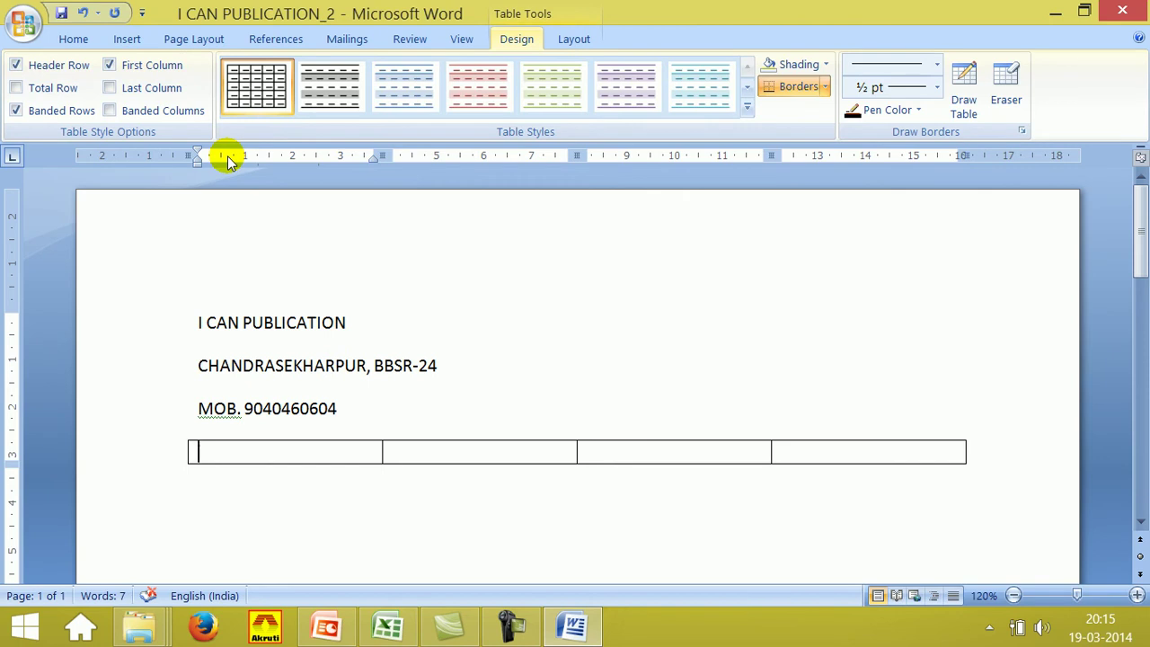
text(SL. n)
key(BackSpace)
text(No.)
key(Tab)
text(Name)
key(Tab)
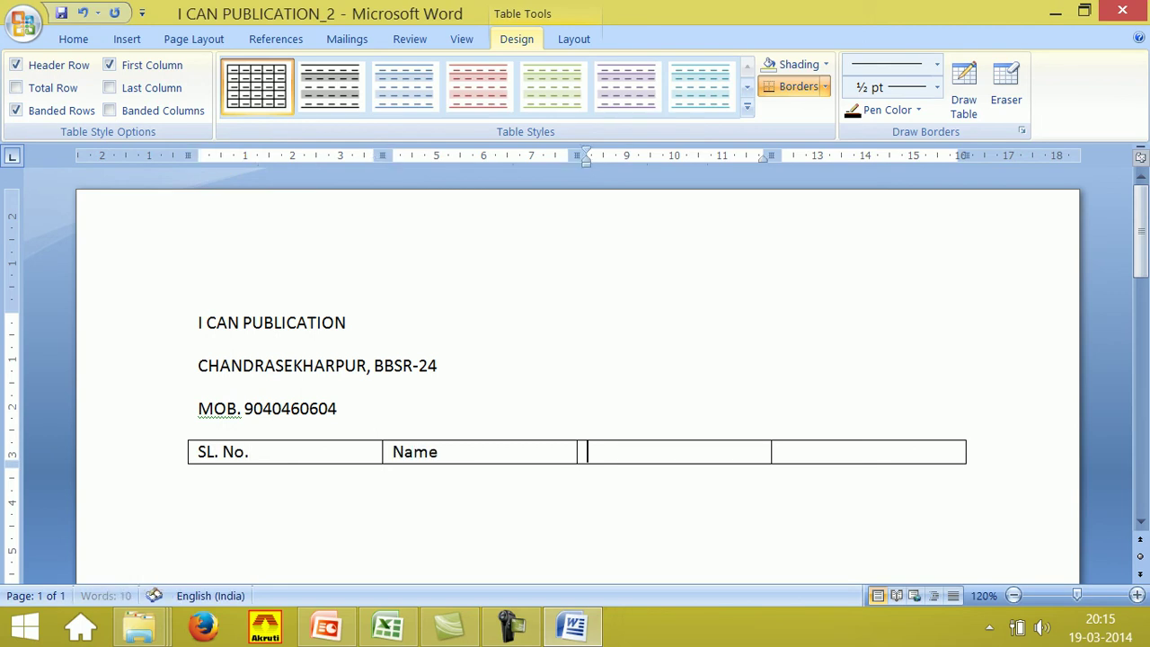
text(add)
text(ss)
key(Tab)
text(mobile )
text(.)
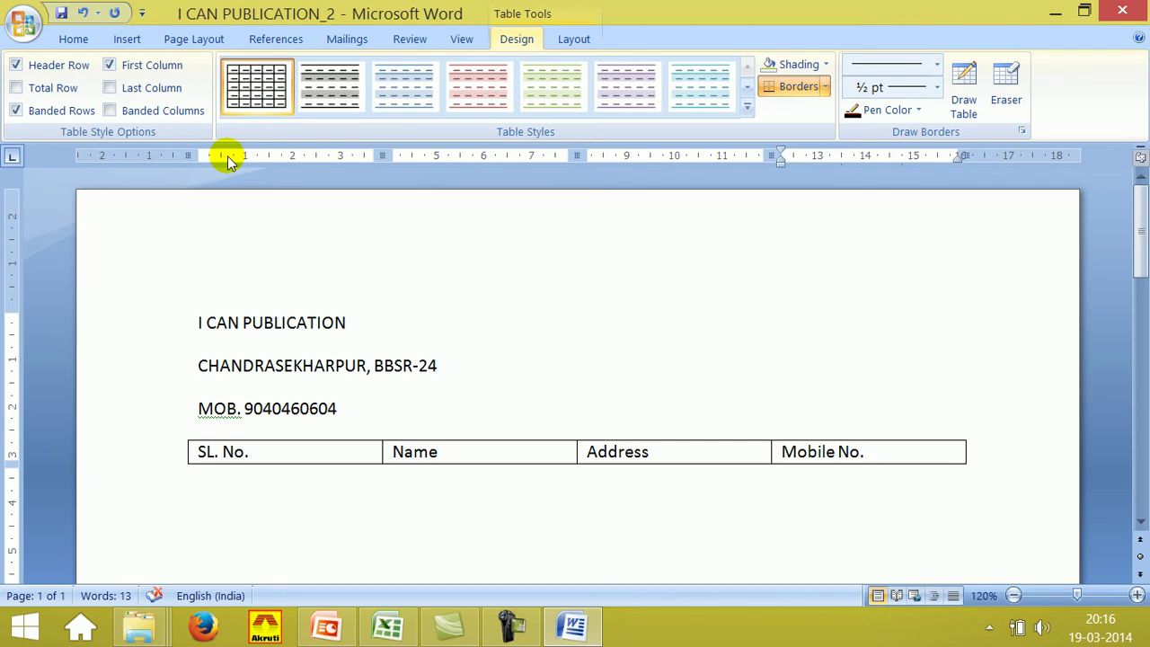
key(Tab)
key(Tab)
key(Tab)
key(Tab)
key(Tab)
key(Tab)
key(Tab)
key(Tab)
key(Tab)
key(Tab)
key(Tab)
key(Tab)
key(Tab)
key(Tab)
key(Tab)
key(Tab)
key(Tab)
key(Tab)
key(Tab)
key(Tab)
key(Tab)
key(Tab)
key(Tab)
key(Tab)
key(Tab)
key(Tab)
key(Tab)
key(Tab)
key(Tab)
key(Tab)
key(Tab)
key(Tab)
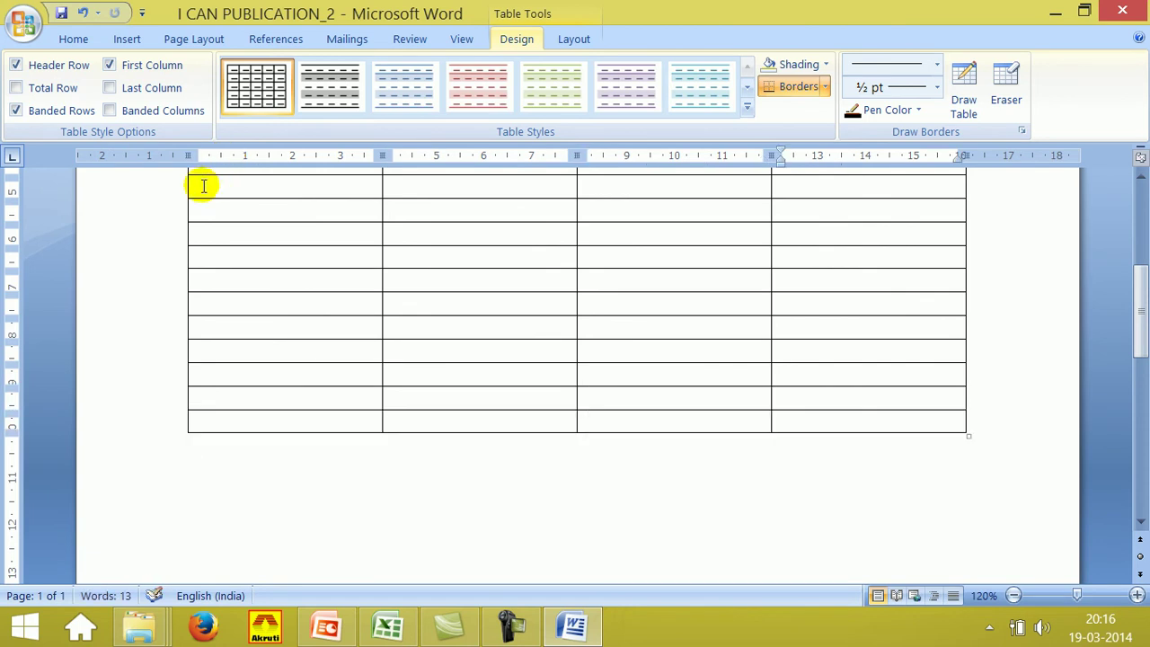
Select the three letterhead lines and centre them on the page
scroll(550, 375, up, 3)
scroll(550, 375, up, 2)
scroll(550, 376, up, 2)
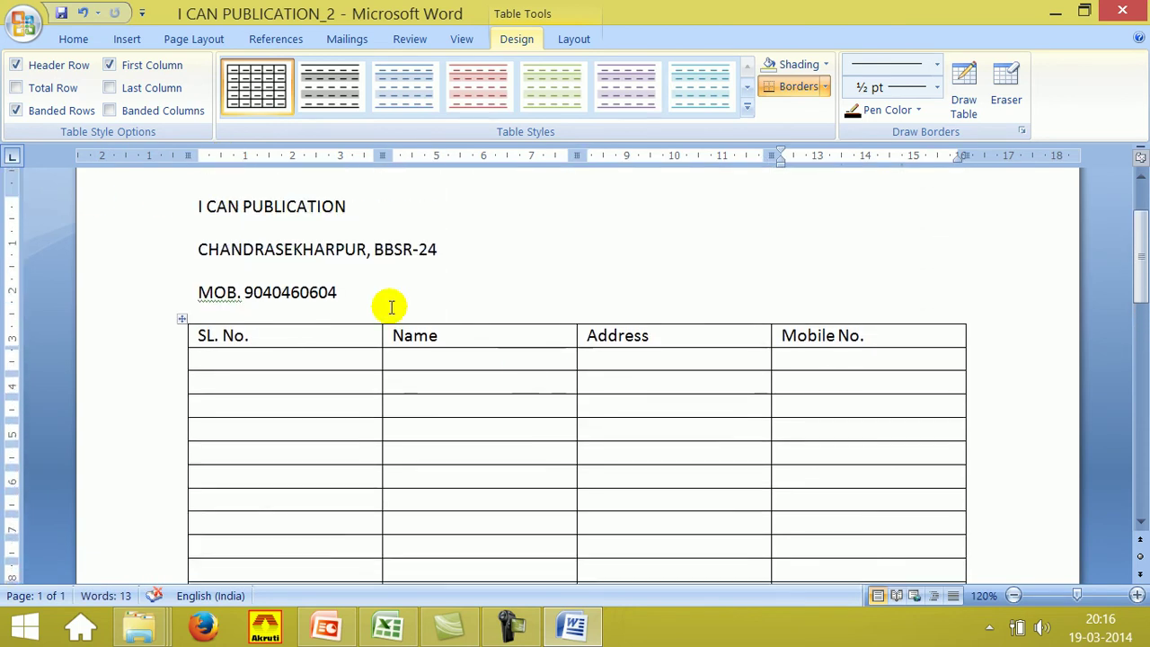
click(207, 205)
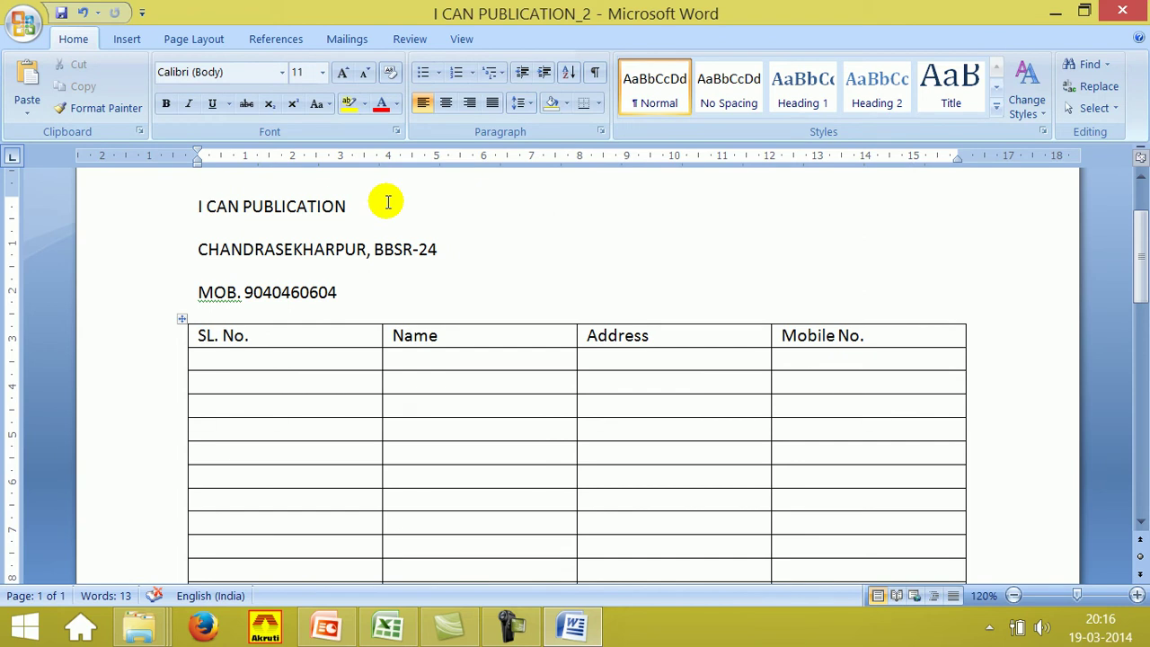
key(shift+Down)
key(shift+Down)
key(shift+Down)
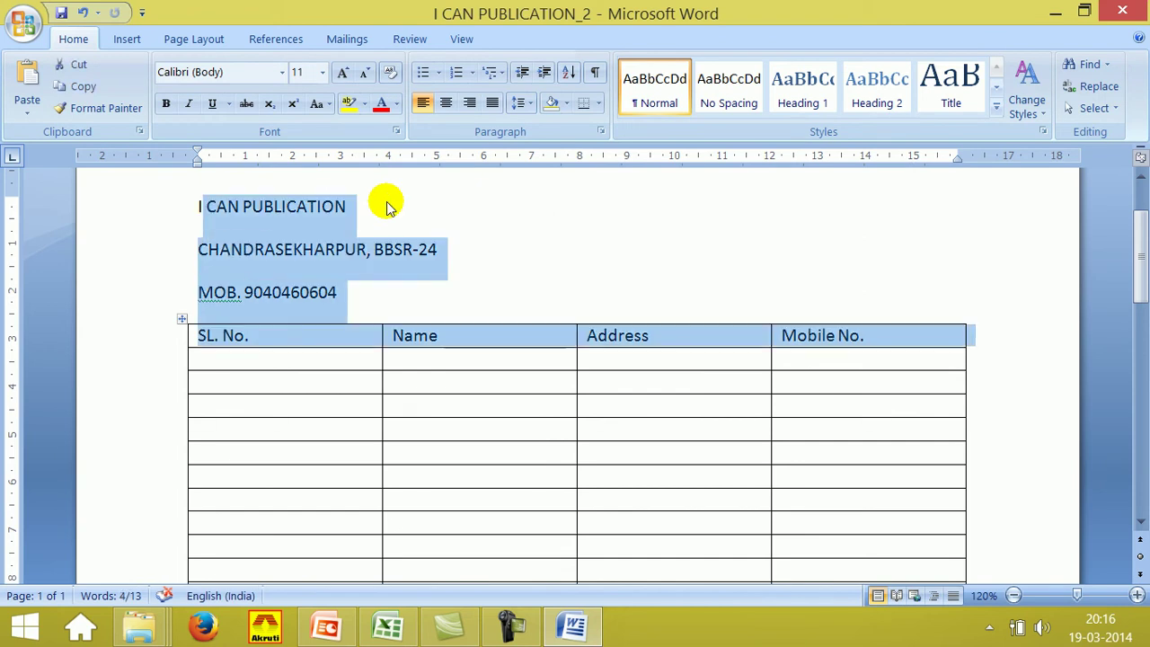
key(shift+Up)
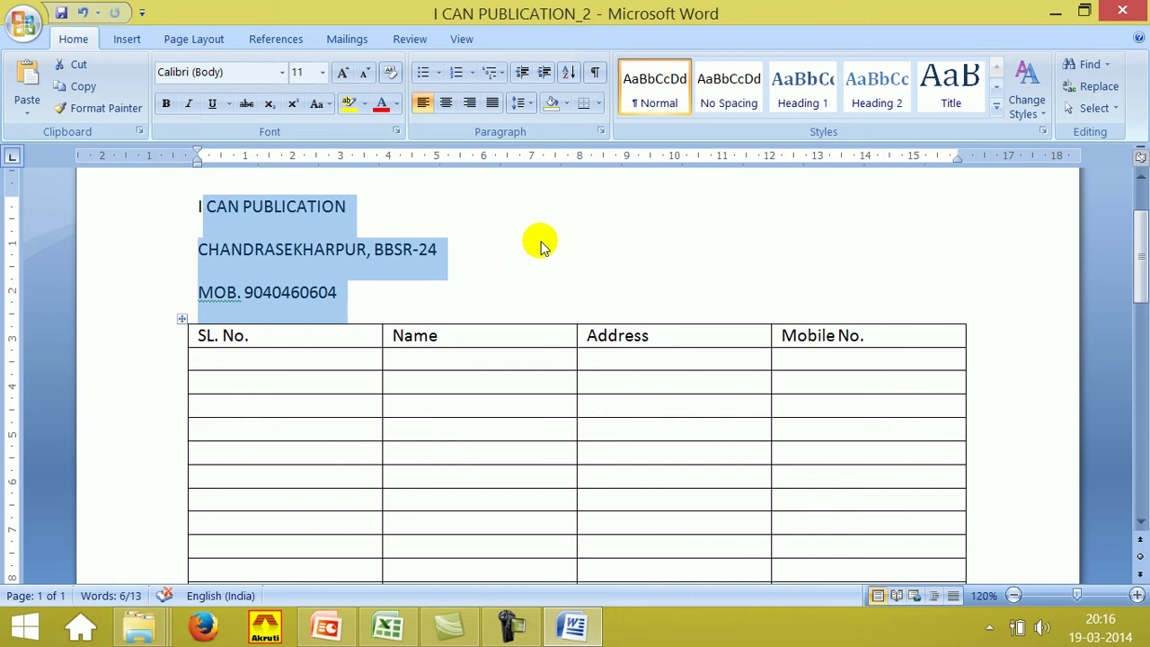
click(447, 103)
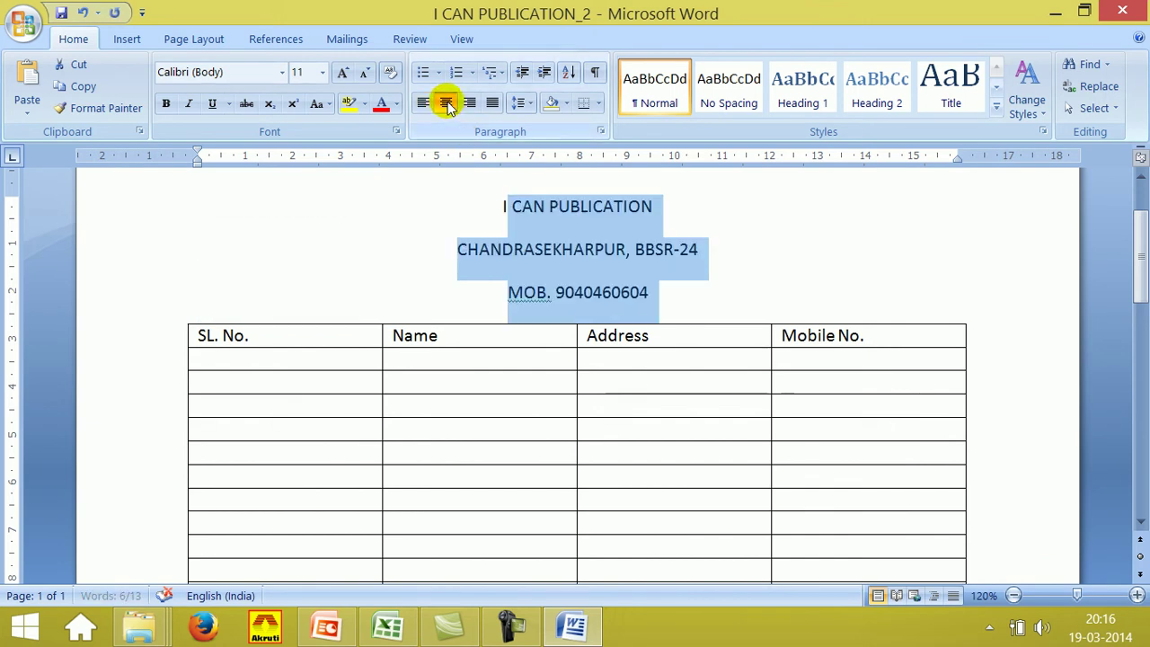
click(537, 233)
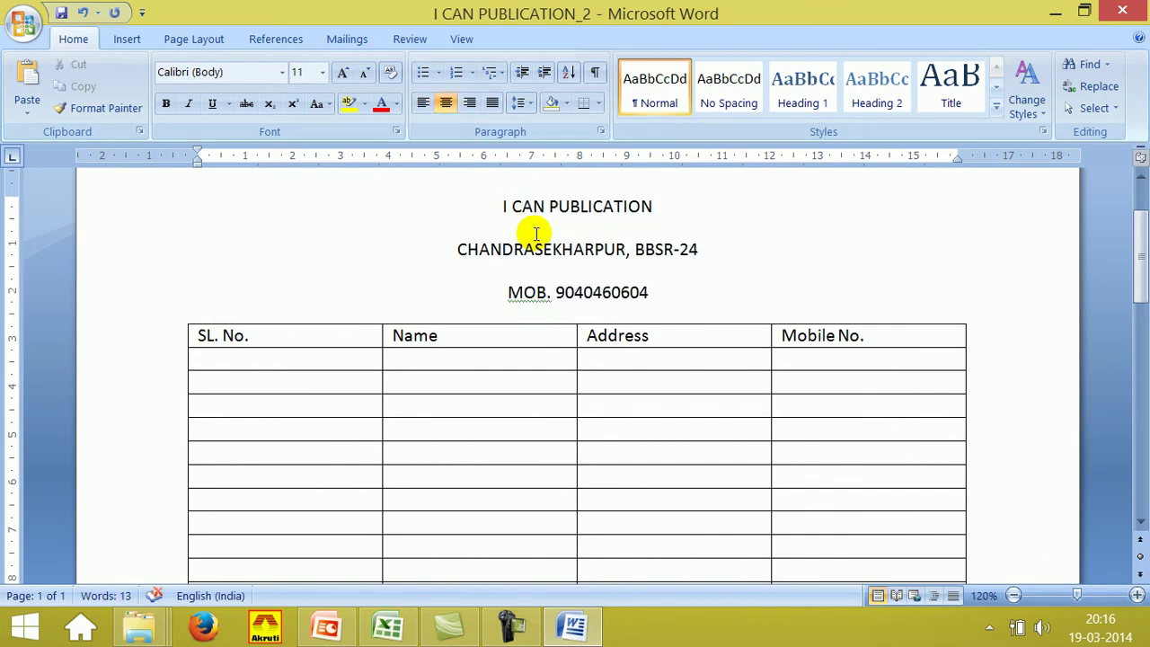
triple_click(532, 229)
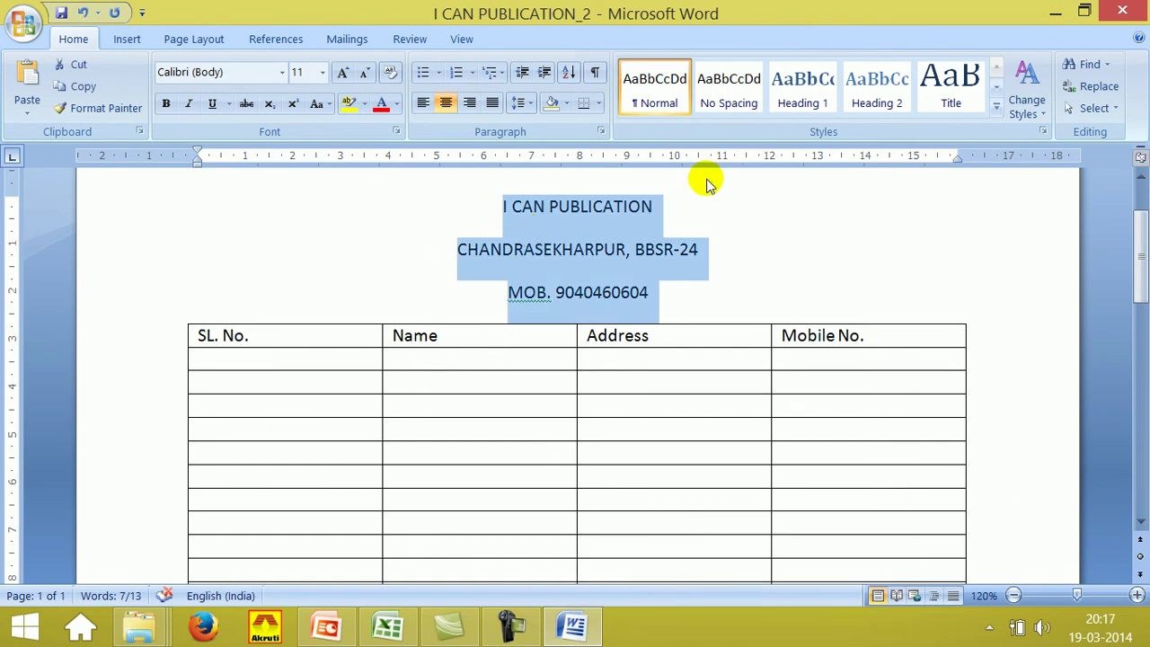
Set Spacing After to 0 pt for the letterhead lines and add a blank line above the table
click(600, 131)
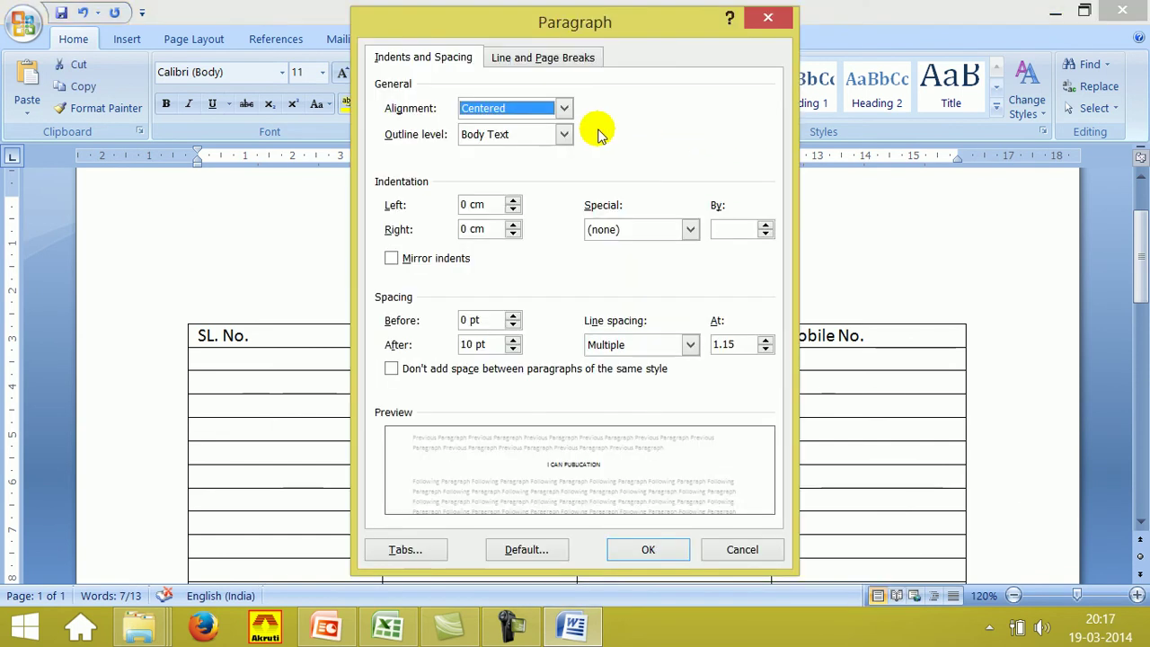
click(515, 351)
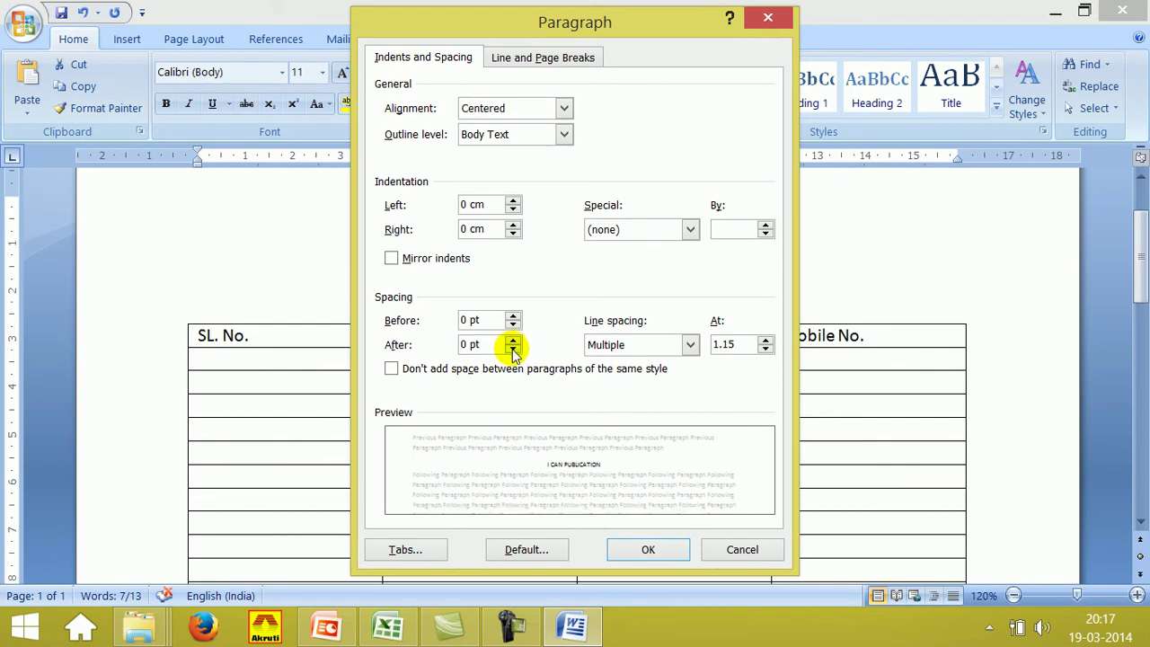
click(647, 548)
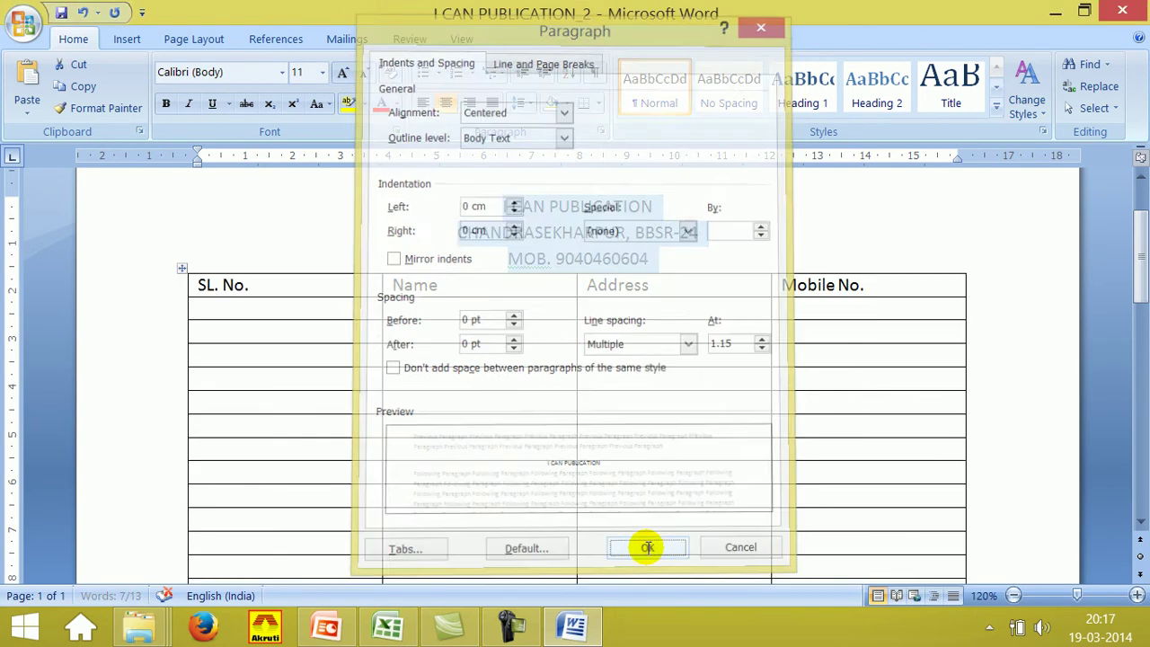
click(672, 258)
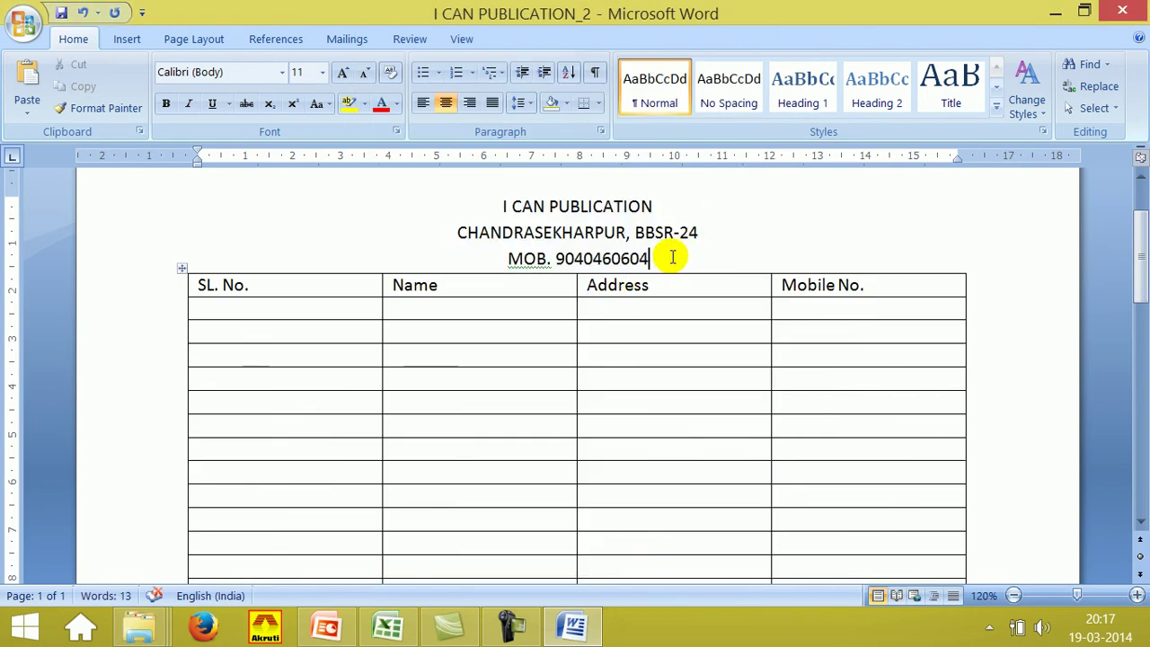
key(Return)
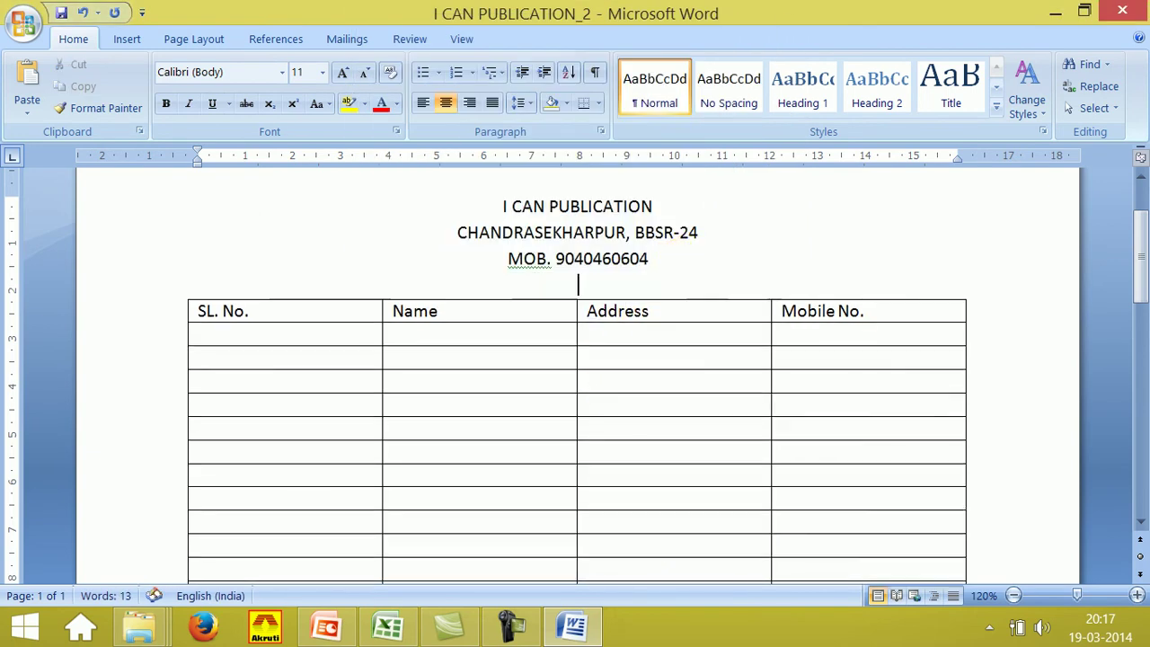
Format the I CAN PUBLICATION line as 36 pt, bold, red text
scroll(575, 224, up, 1)
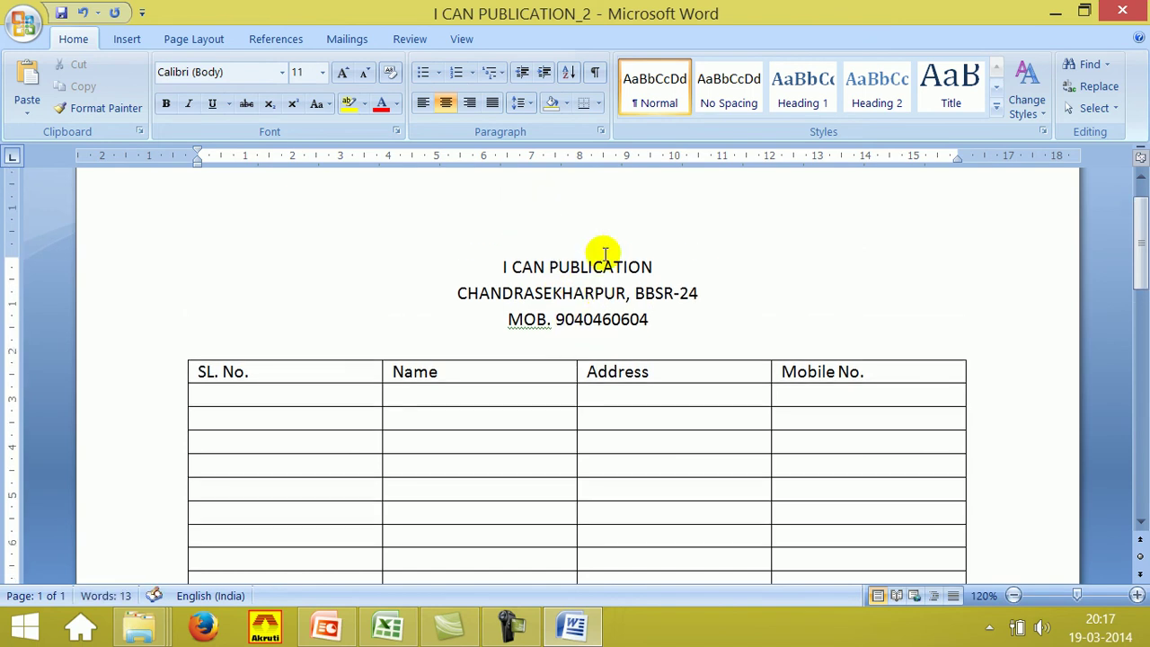
click(503, 267)
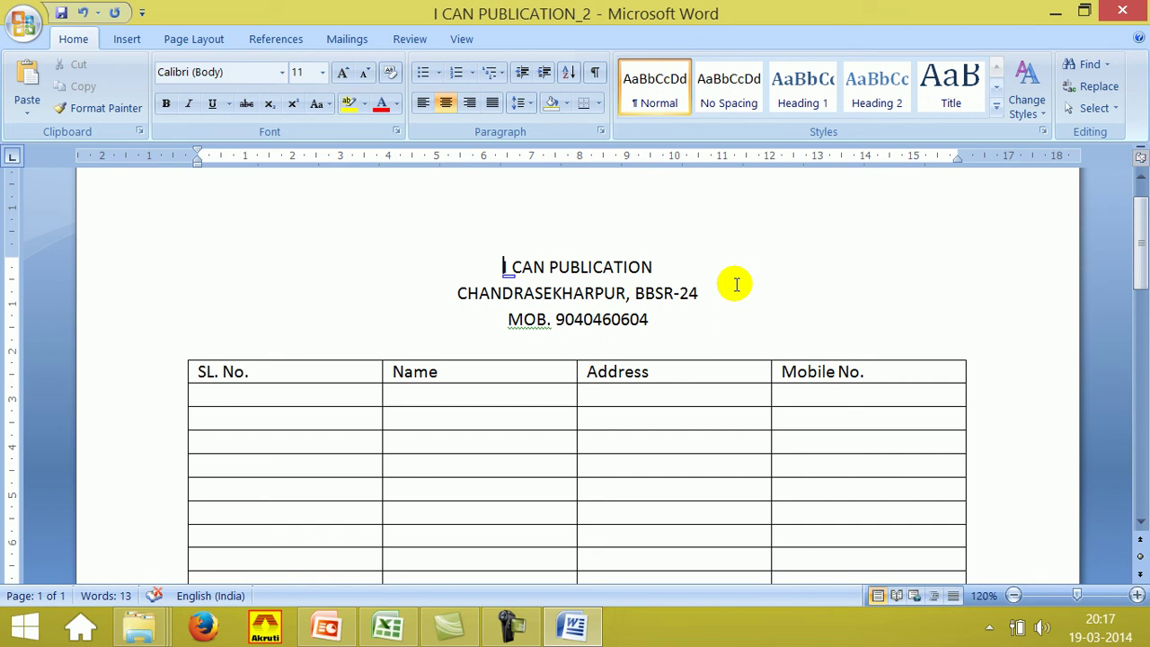
key(shift+Down)
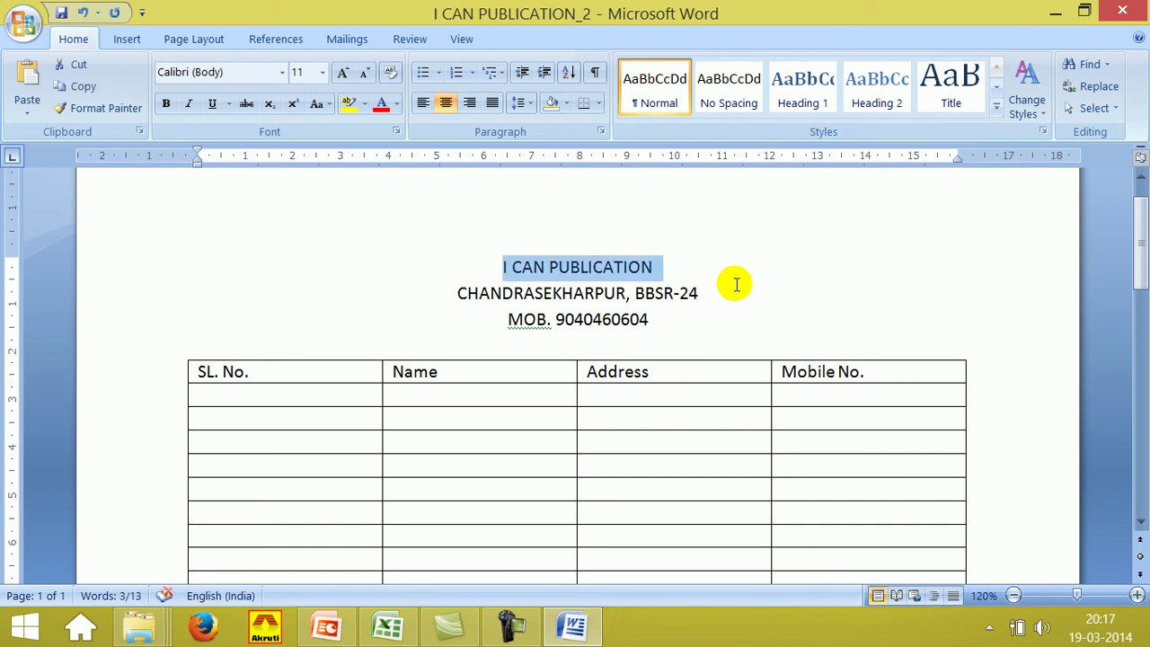
click(321, 72)
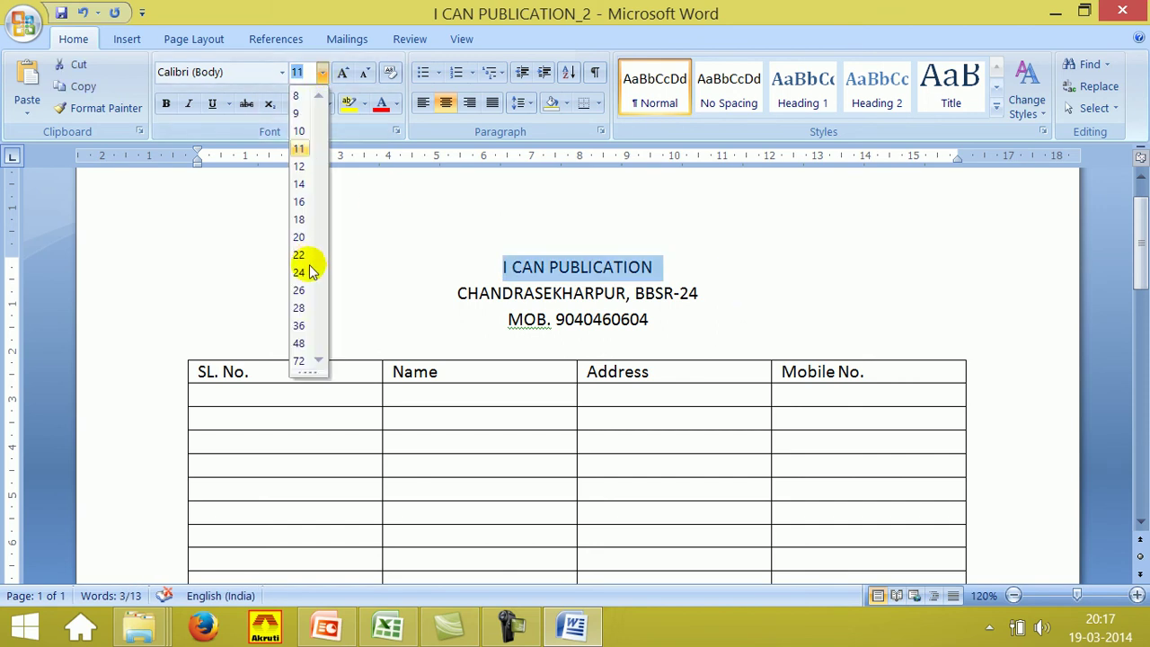
click(298, 326)
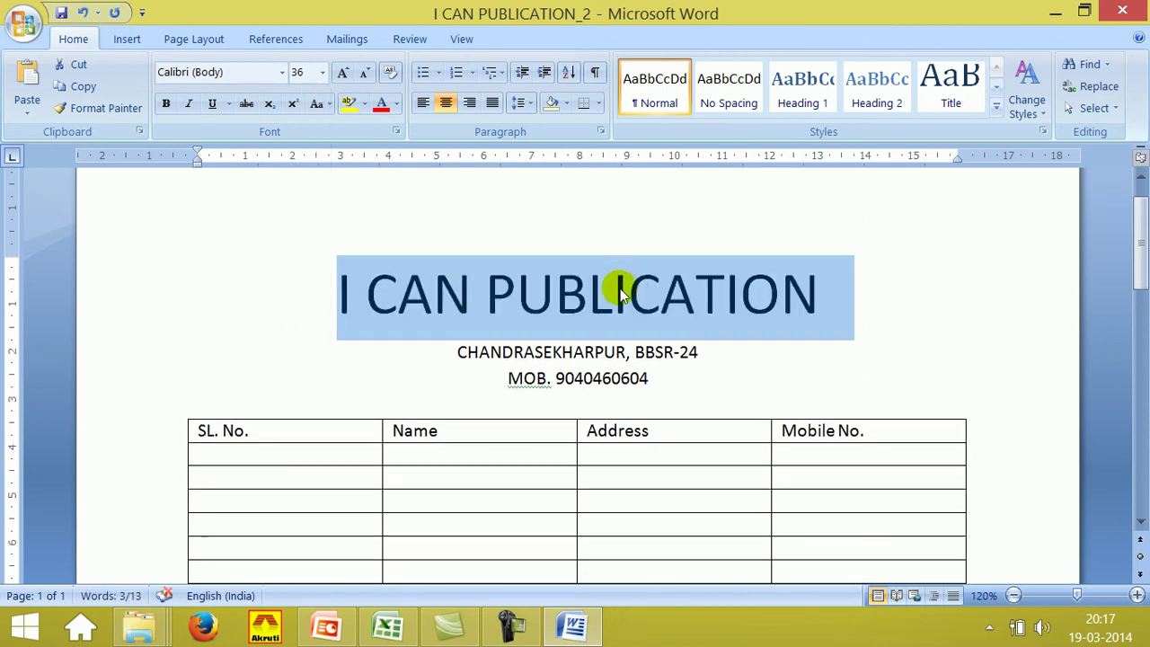
click(165, 104)
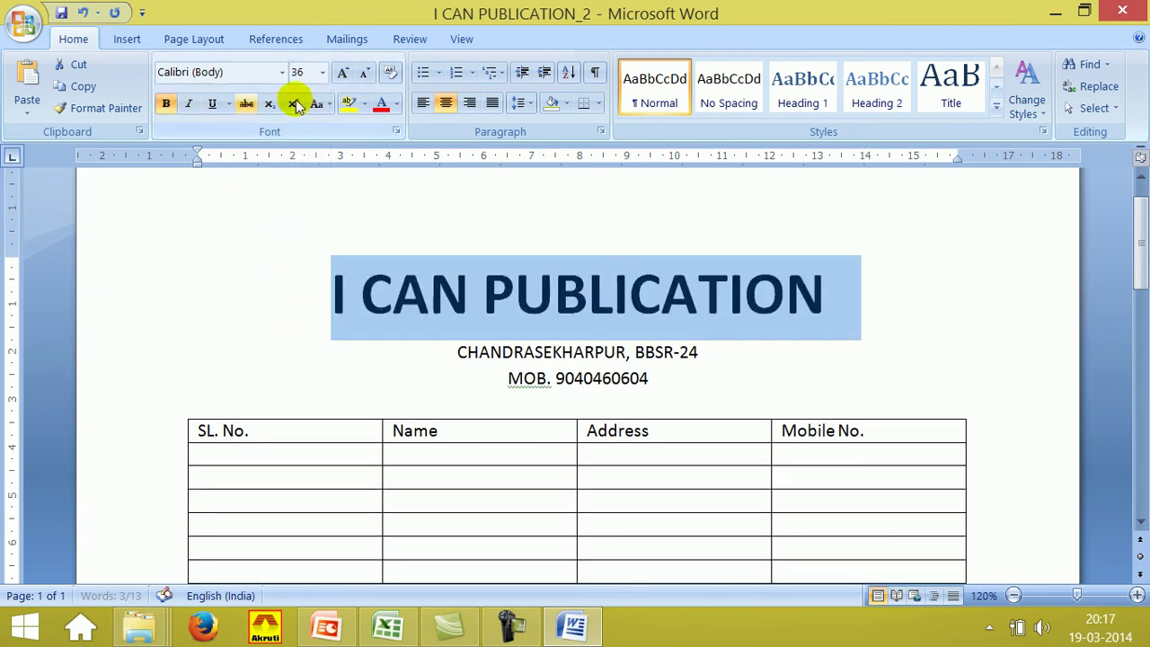
click(397, 103)
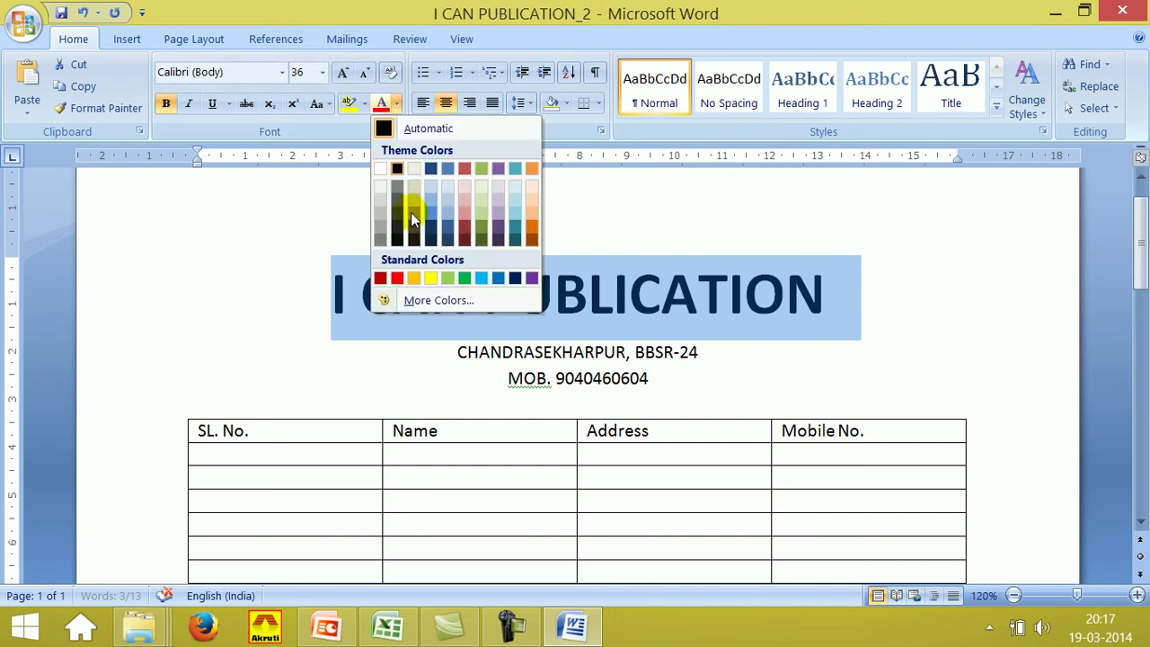
click(398, 278)
Make the CHANDRASEKHARPUR, BBSR-24 and MOB. lines 16 pt, bold and green
click(580, 335)
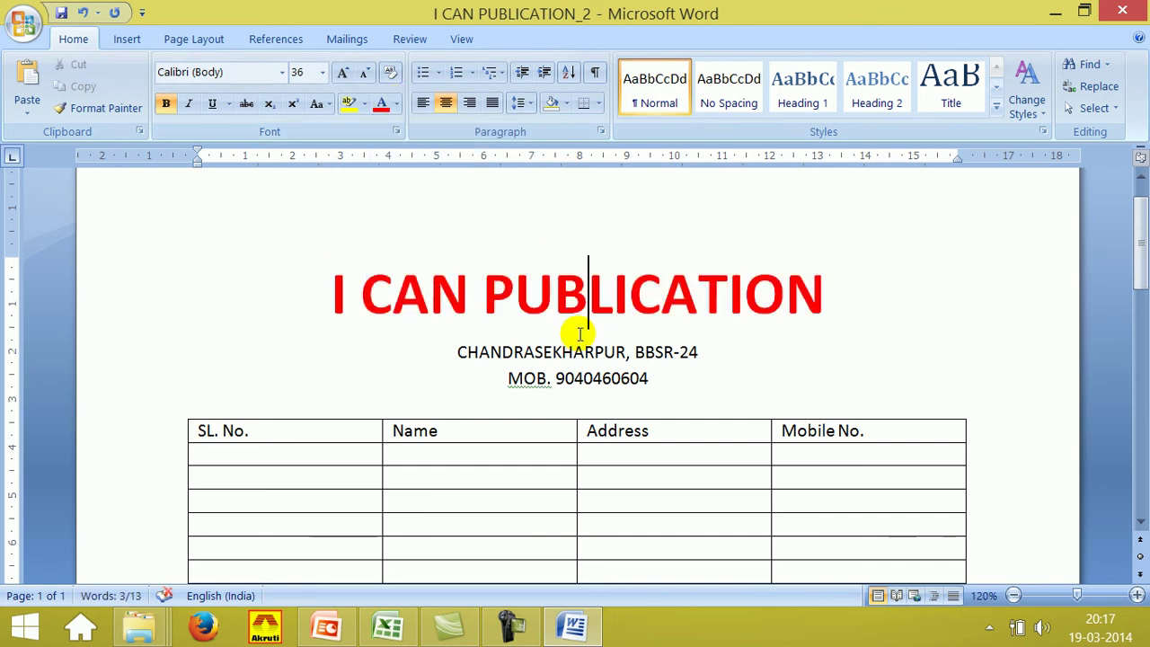
click(457, 351)
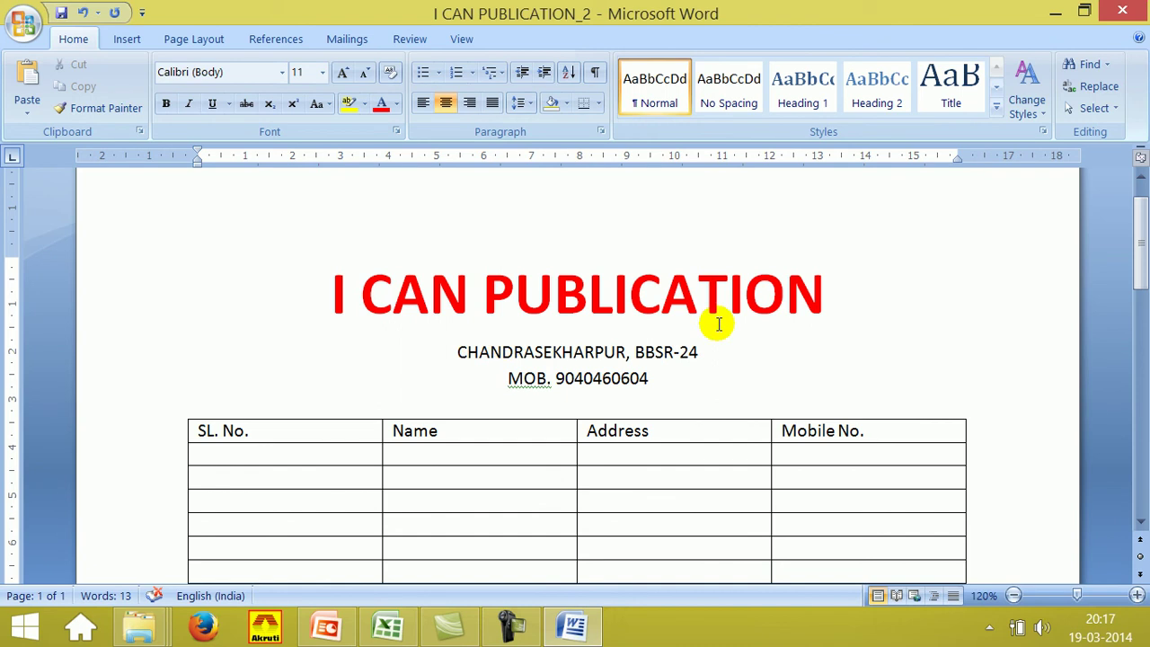
key(shift+Down)
key(shift+Down)
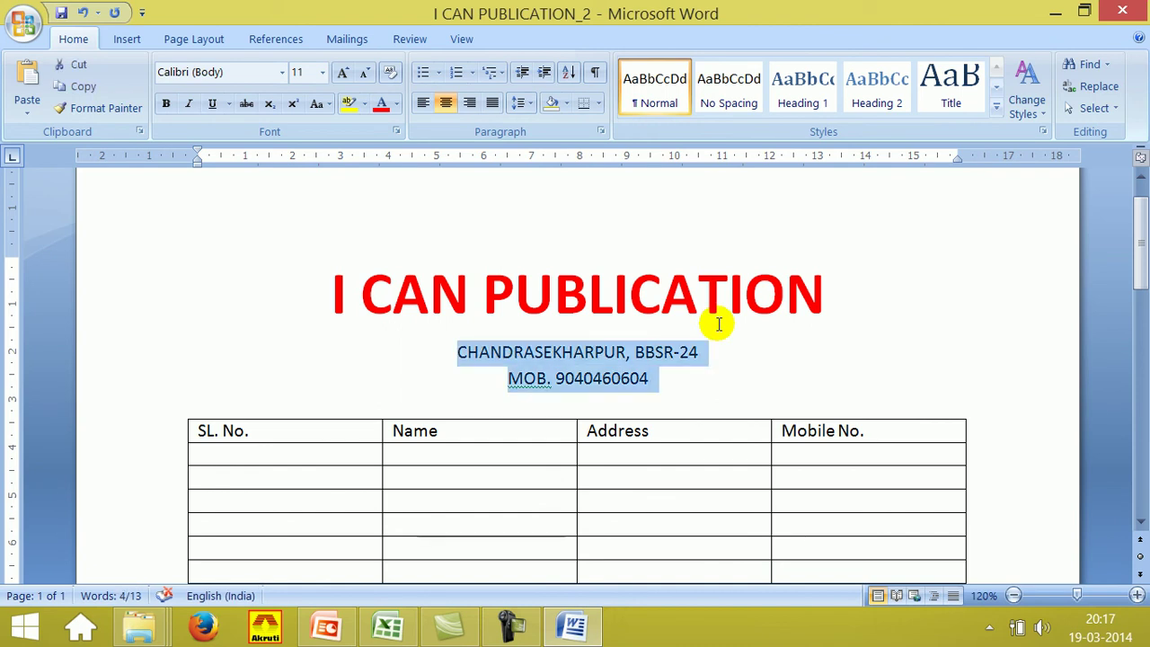
click(324, 73)
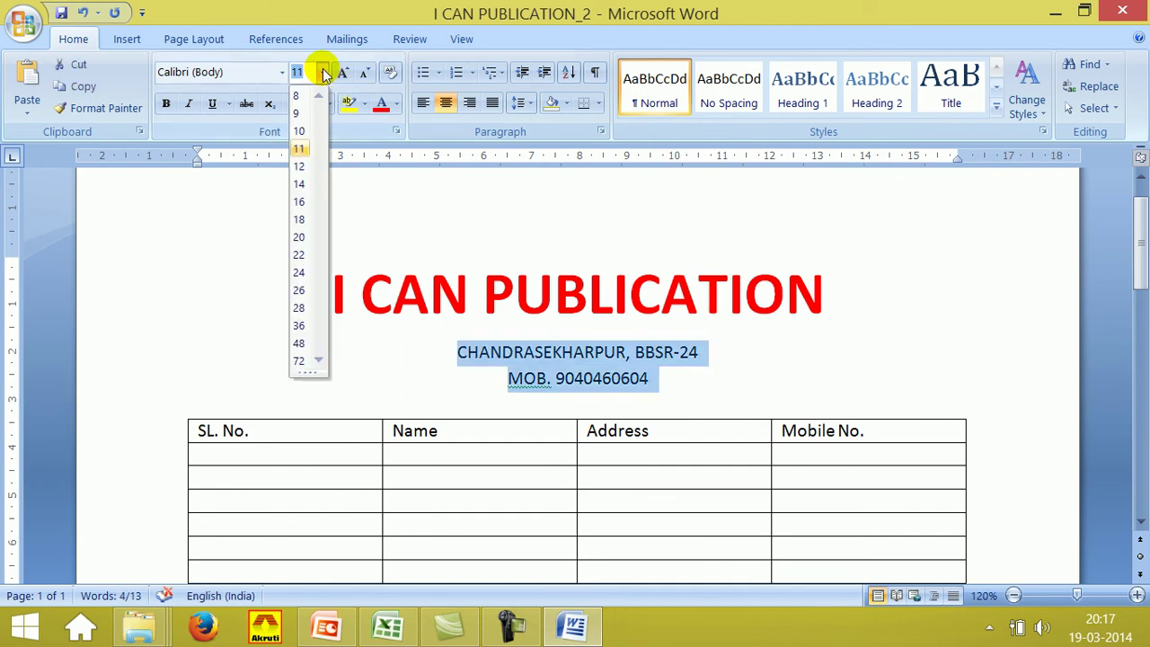
click(299, 202)
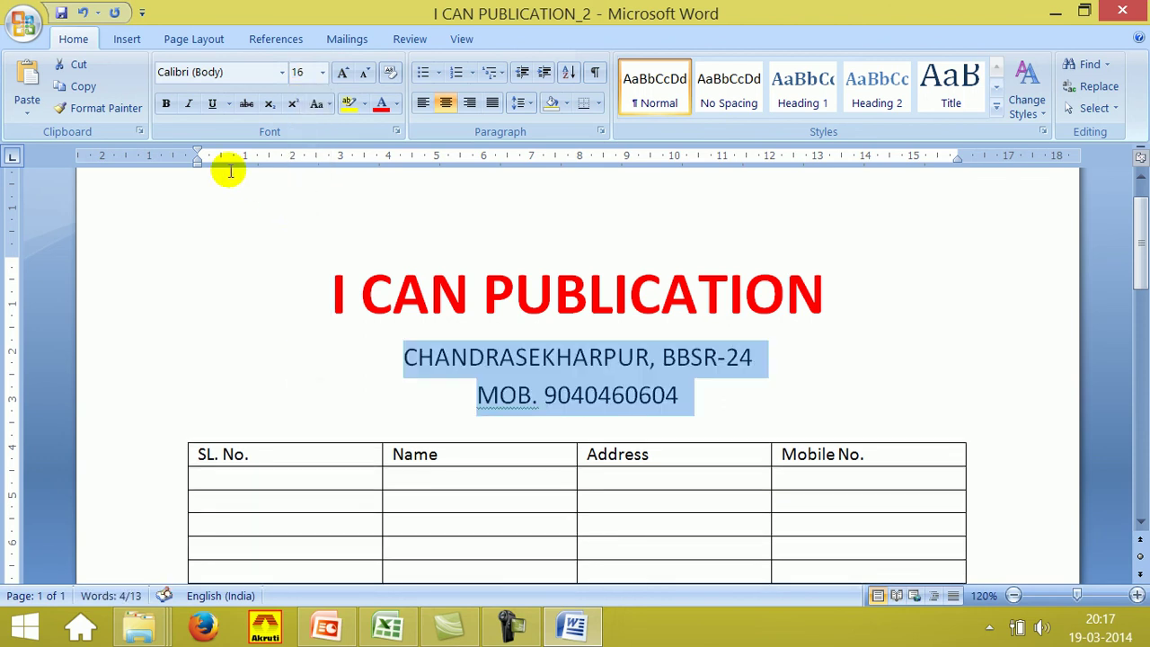
click(166, 105)
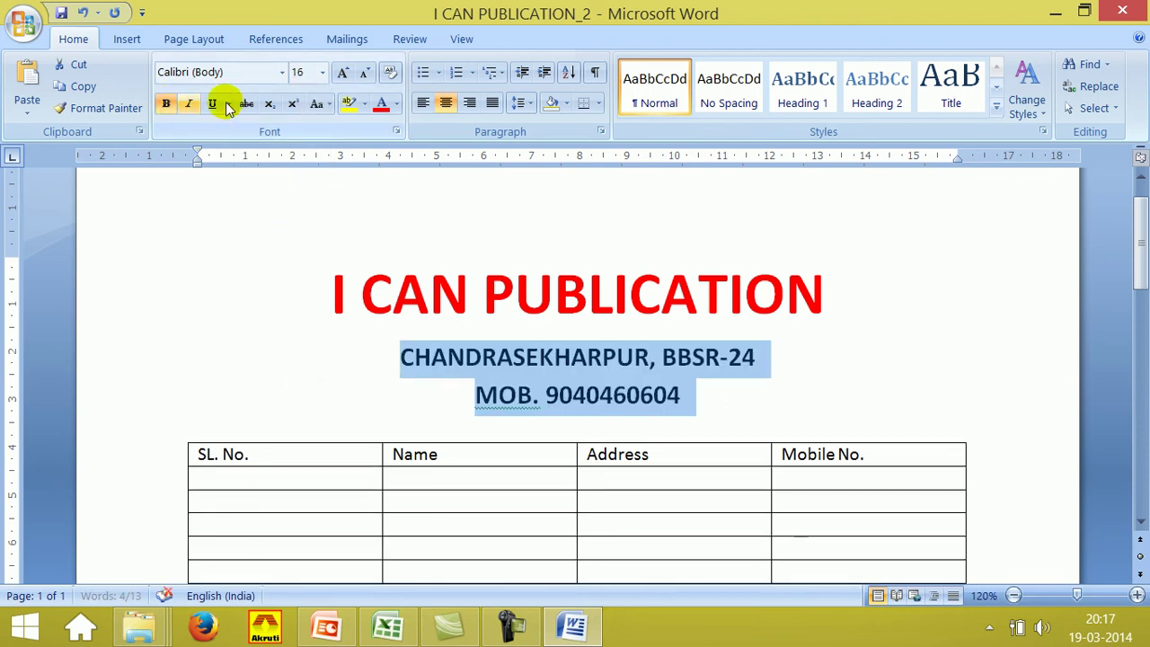
click(398, 105)
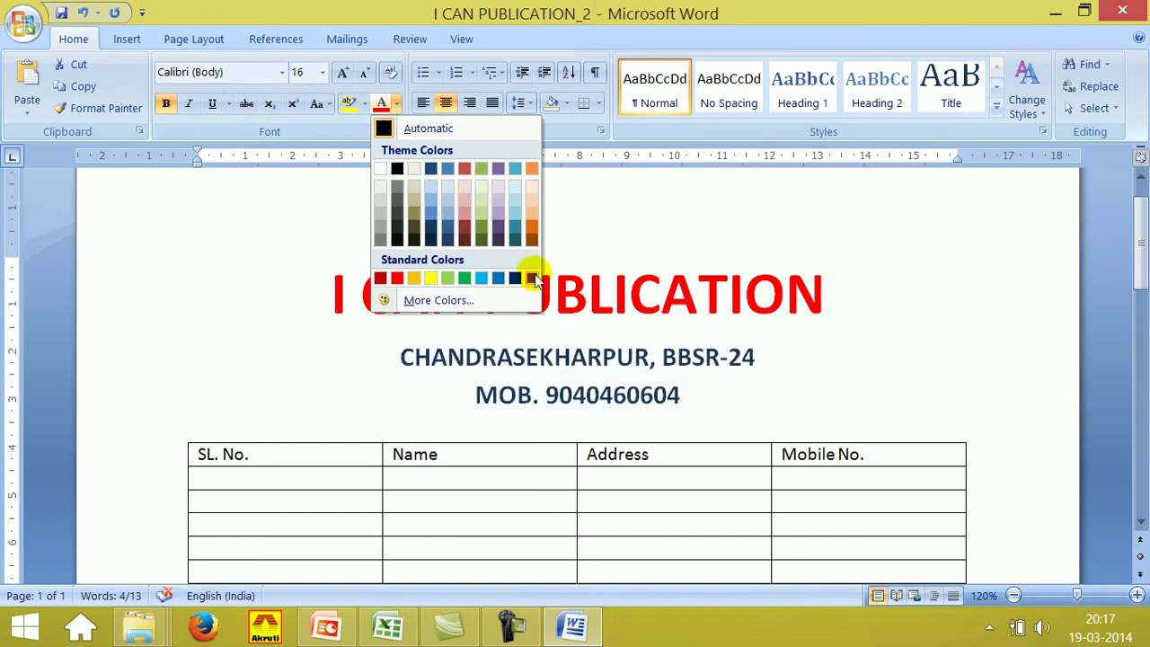
click(464, 279)
click(661, 301)
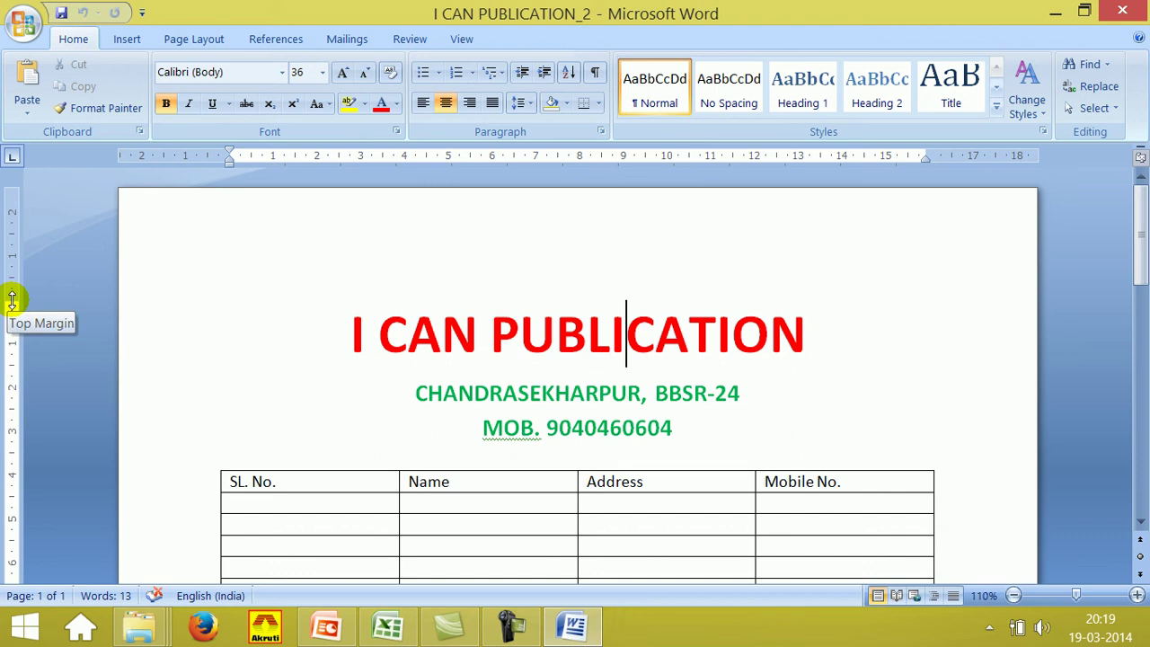
Save the document with Ctrl+S and put the caret in the SL. No. header cell
key(Home)
key(ctrl+s)
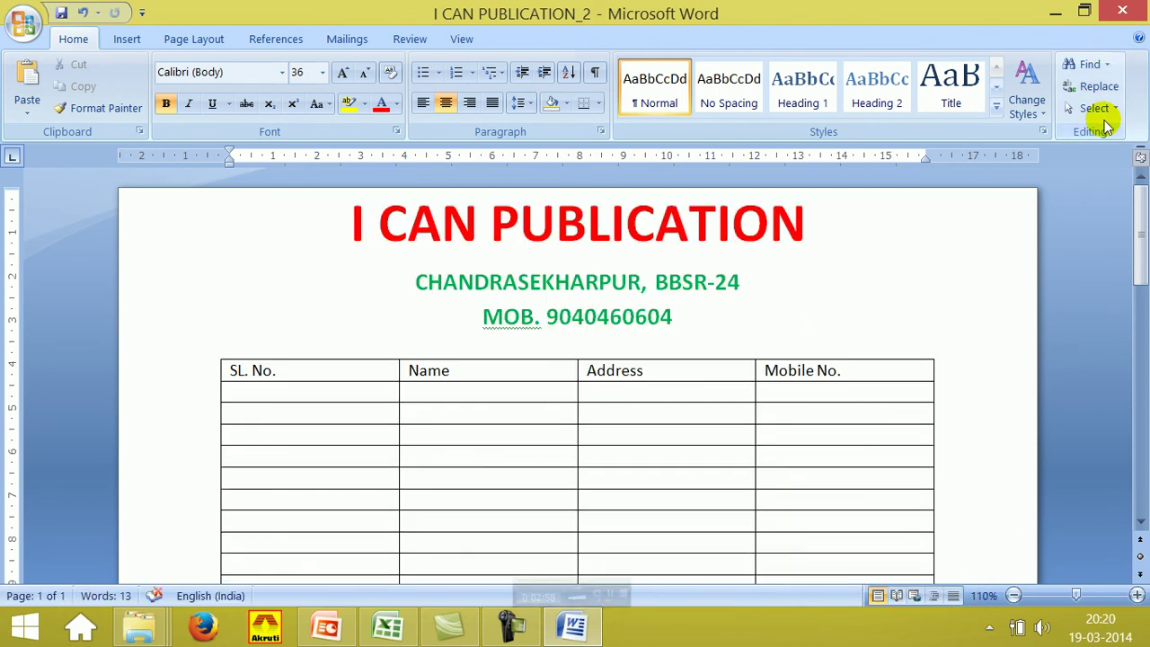
scroll(1133, 497, down, 2)
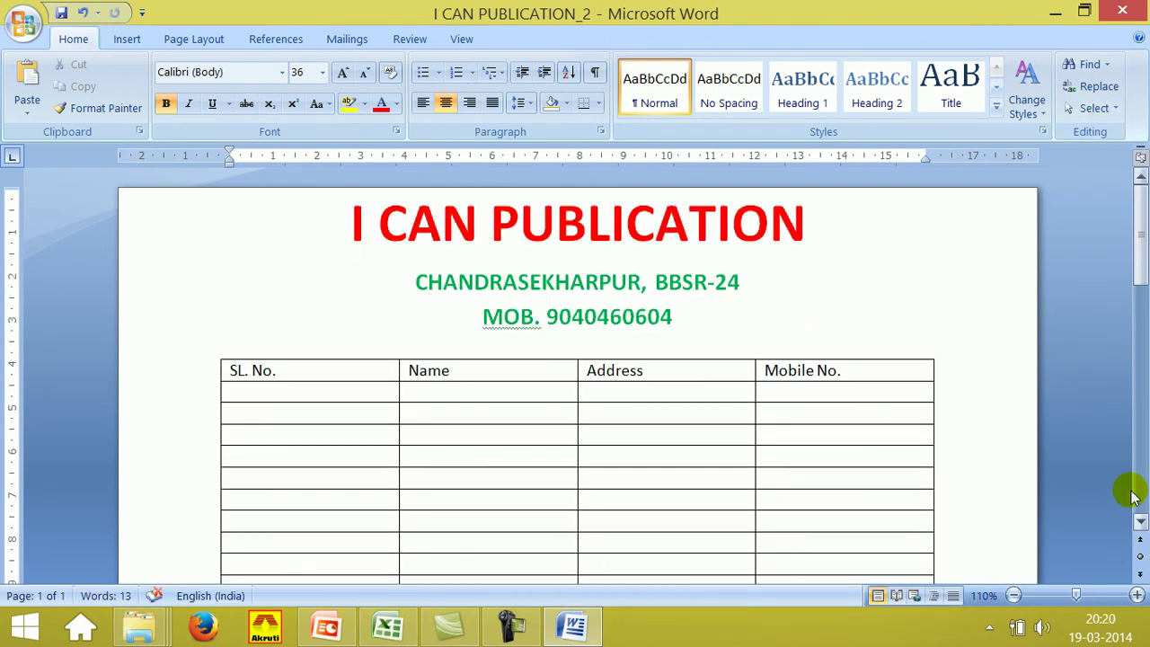
click(351, 369)
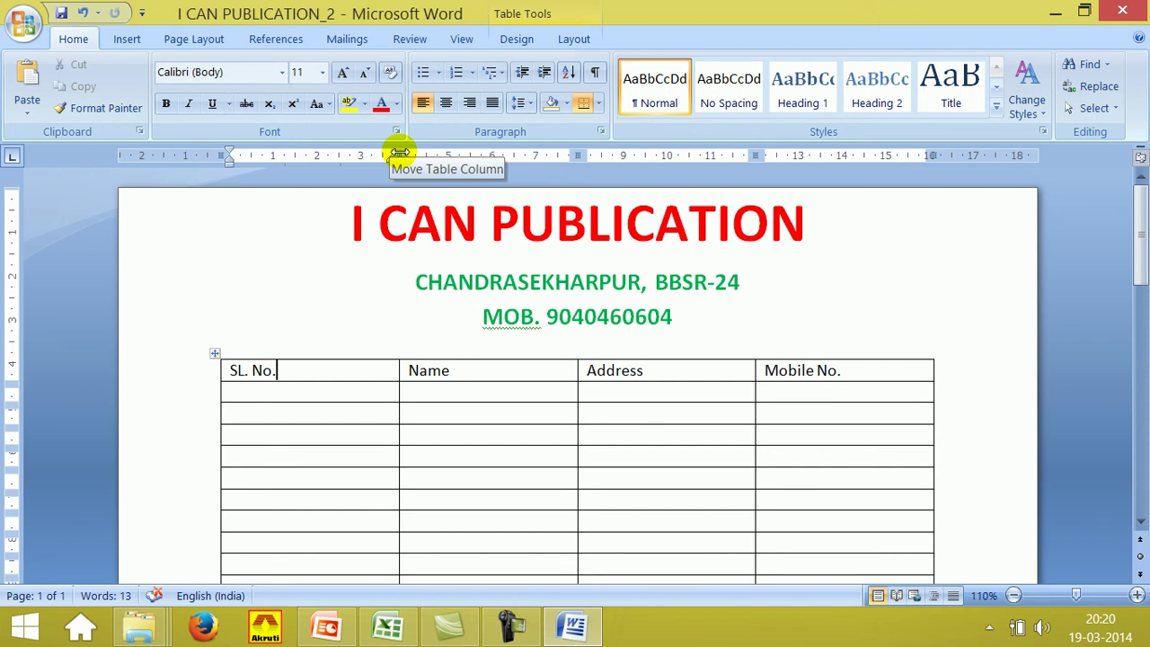
Drag the SL. No./Name column border left to narrow the SL. No. column
drag(399, 153, 295, 154)
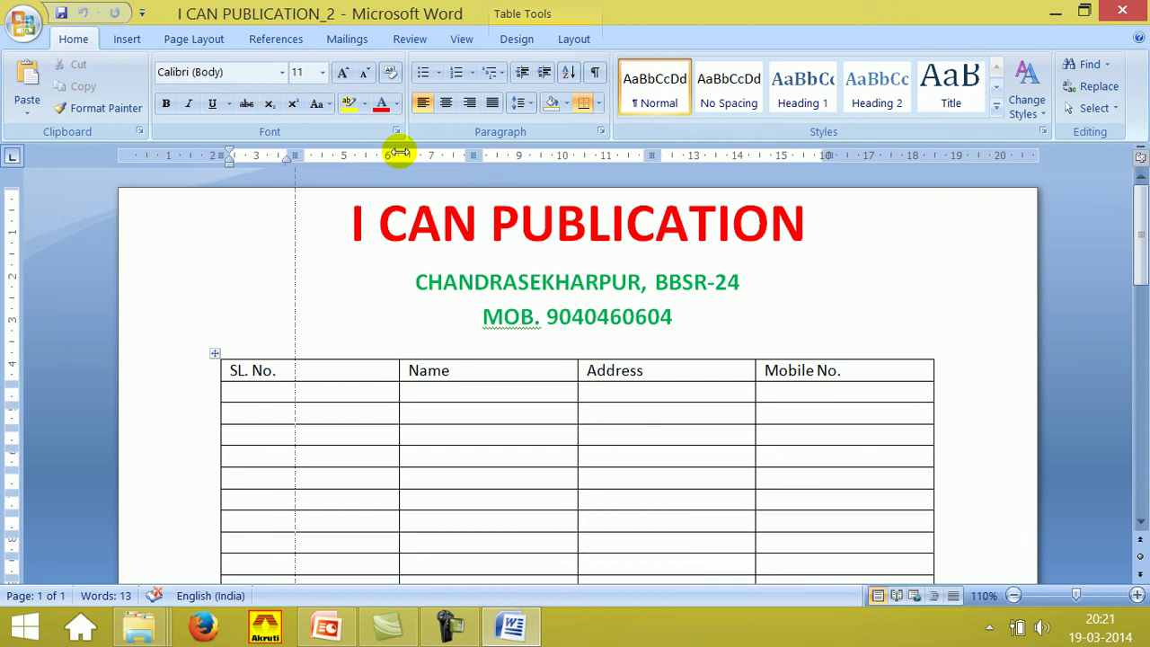
drag(399, 153, 294, 155)
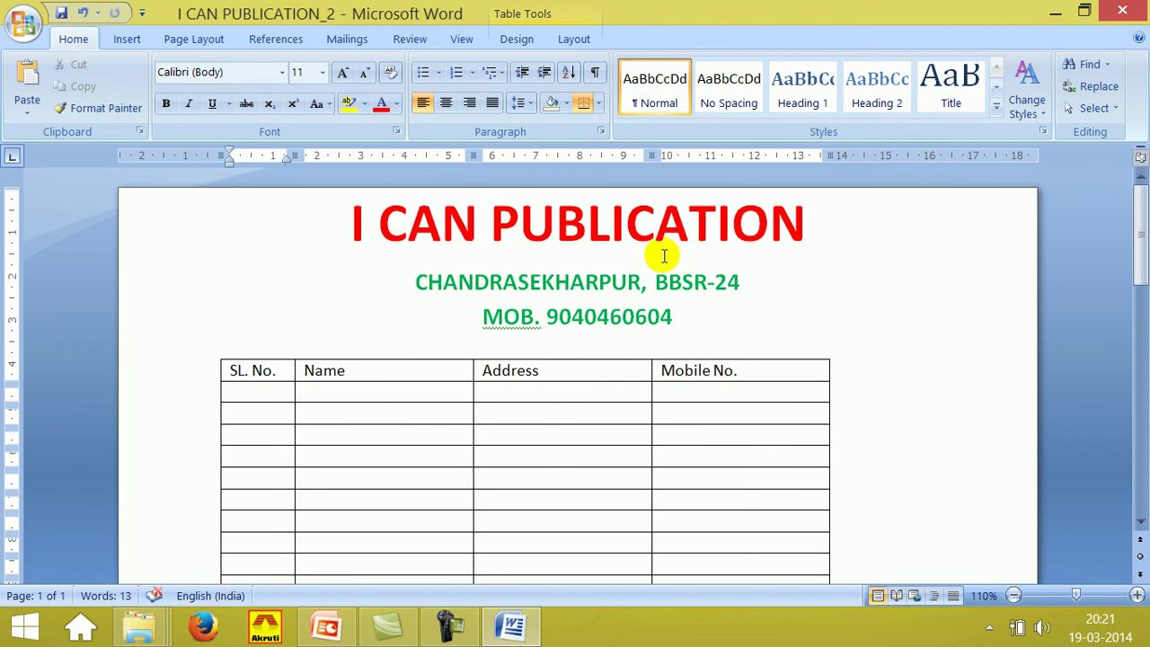
scroll(674, 258, down, 3)
click(267, 264)
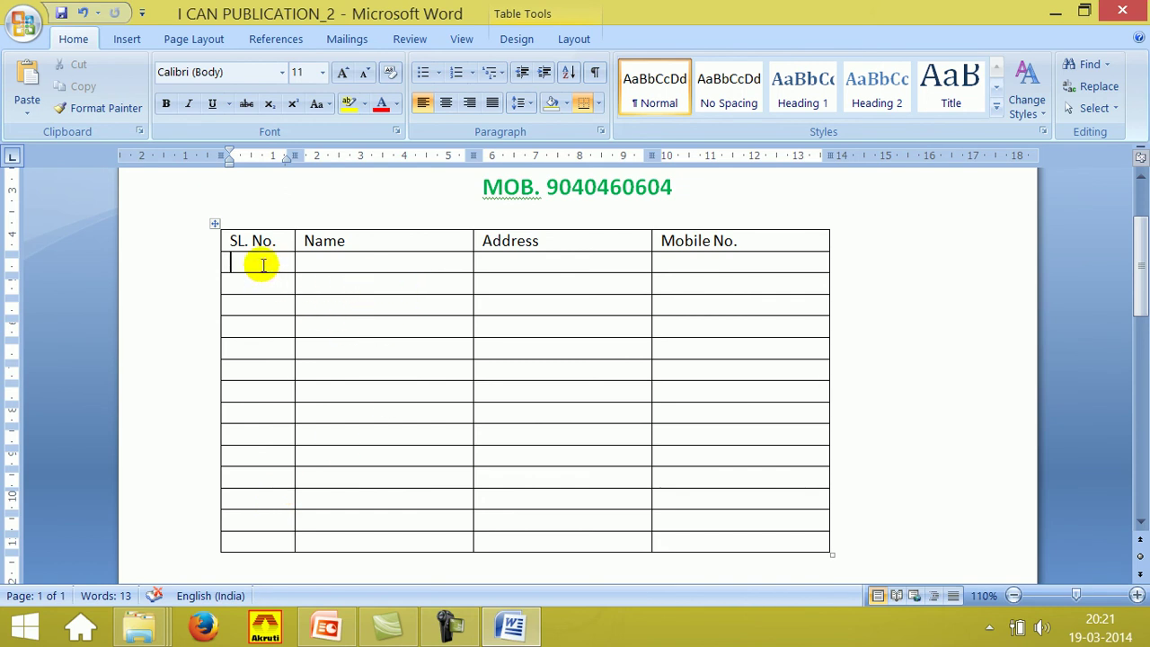
Apply 1. 2. 3. numbering to the SL. No. cells, numbering rows 1. to 14
key(shift+Down)
key(shift+Down)
key(shift+Down)
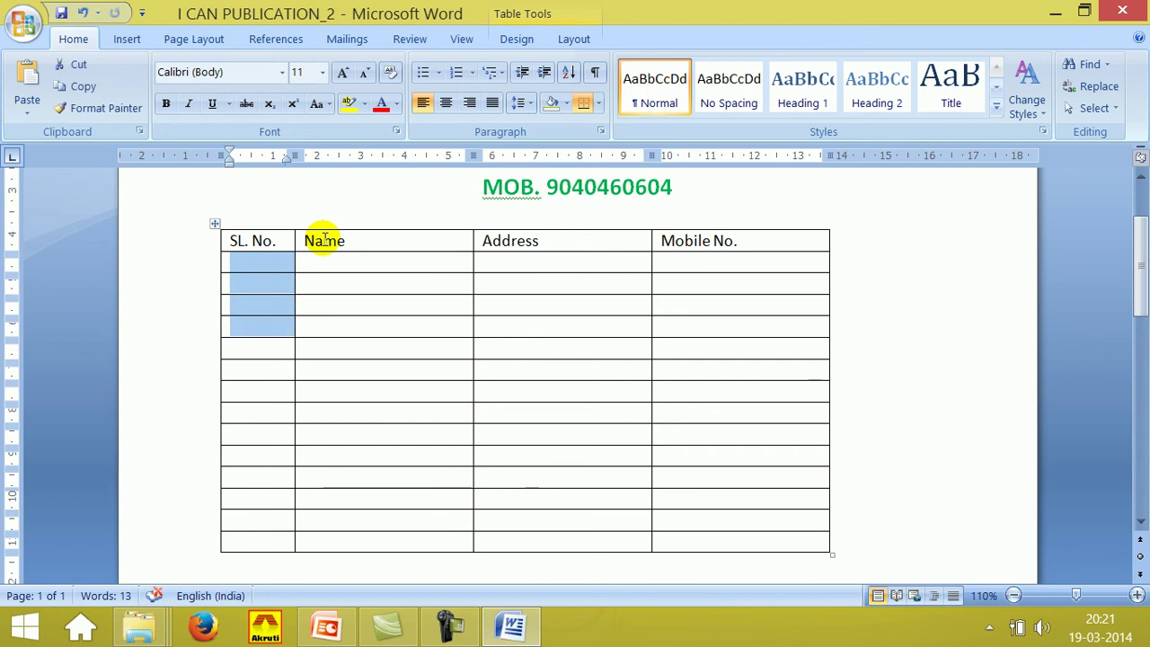
key(shift+Down)
key(shift+Down)
key(shift+Down)
key(shift+Down)
key(shift+Down)
key(shift+Down)
key(shift+Down)
key(shift+Down)
key(shift+Down)
key(shift+Down)
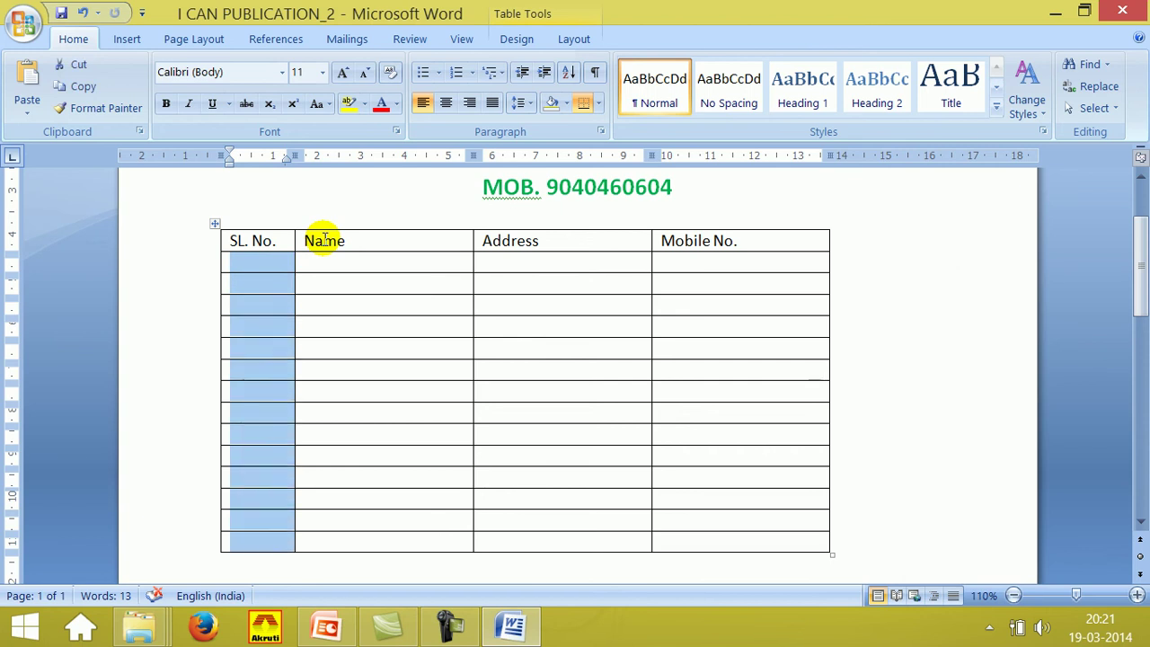
click(474, 72)
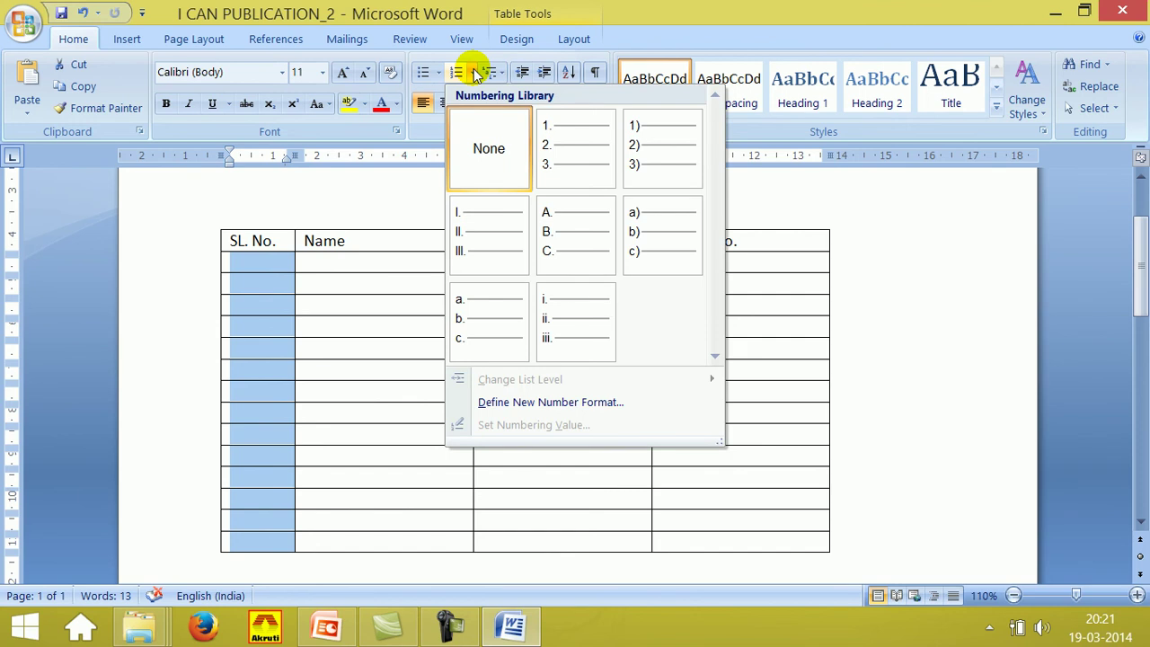
click(569, 154)
click(382, 260)
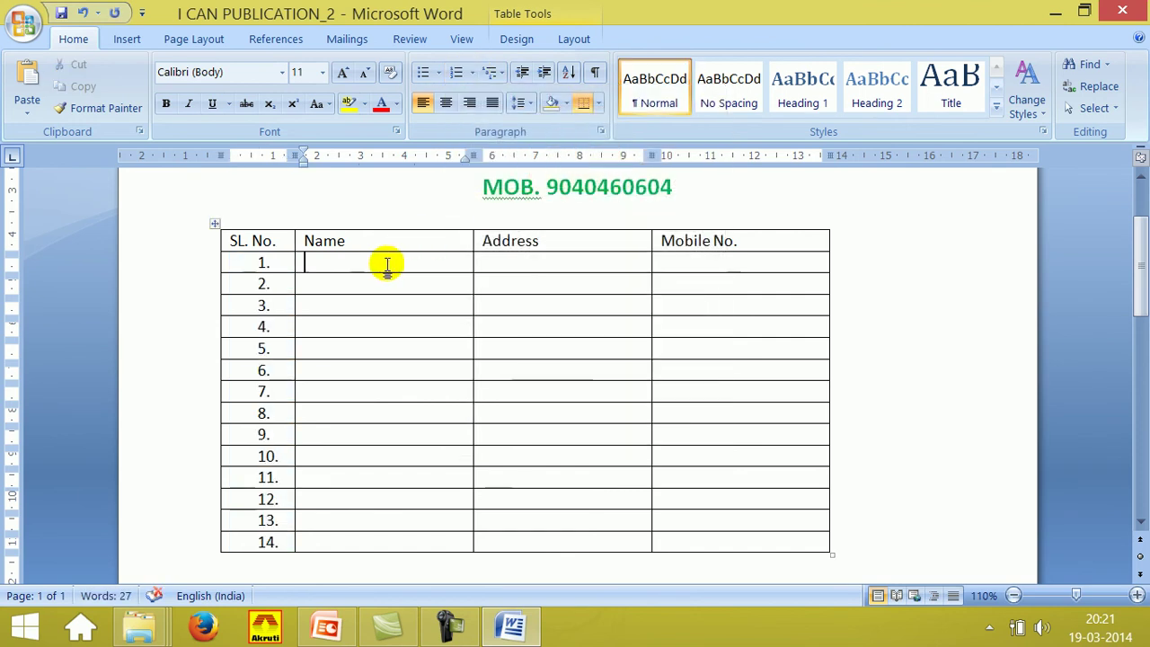
Move the numbers' first-line indent left so they sit flush against the column edge
click(264, 262)
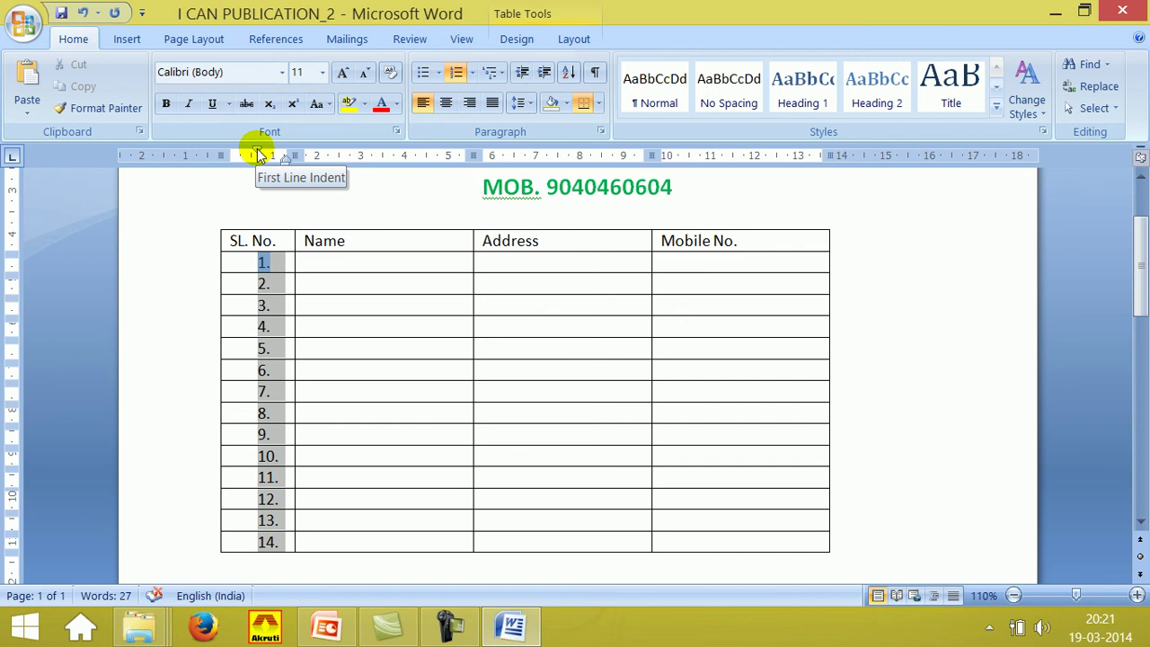
drag(257, 154, 241, 154)
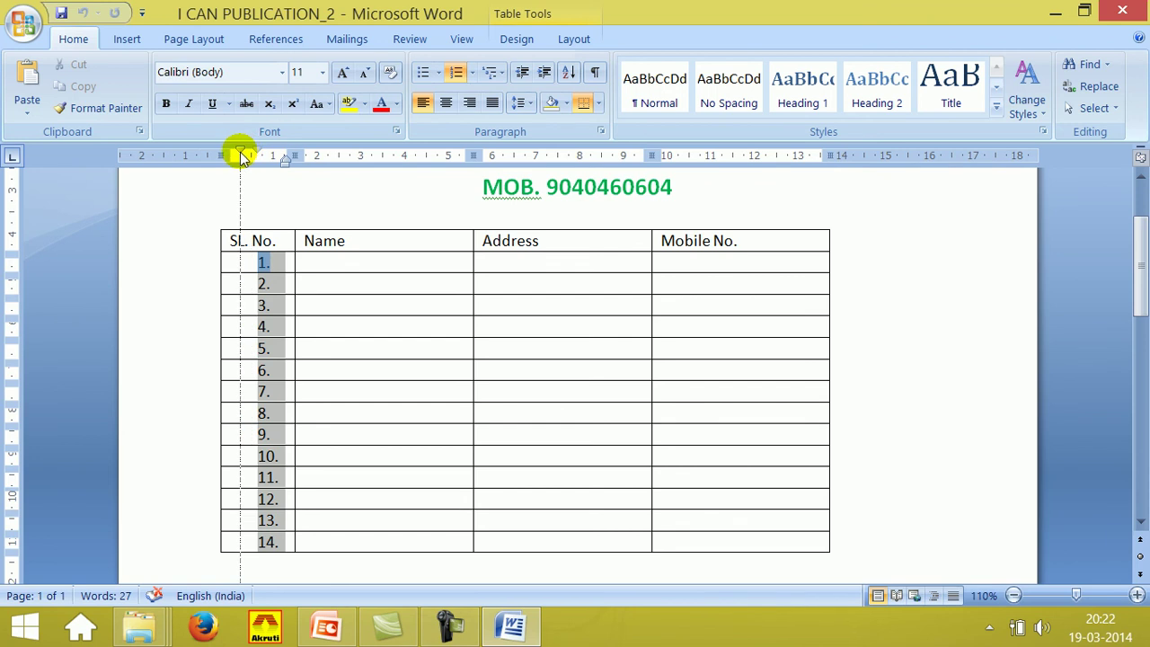
drag(241, 155, 229, 155)
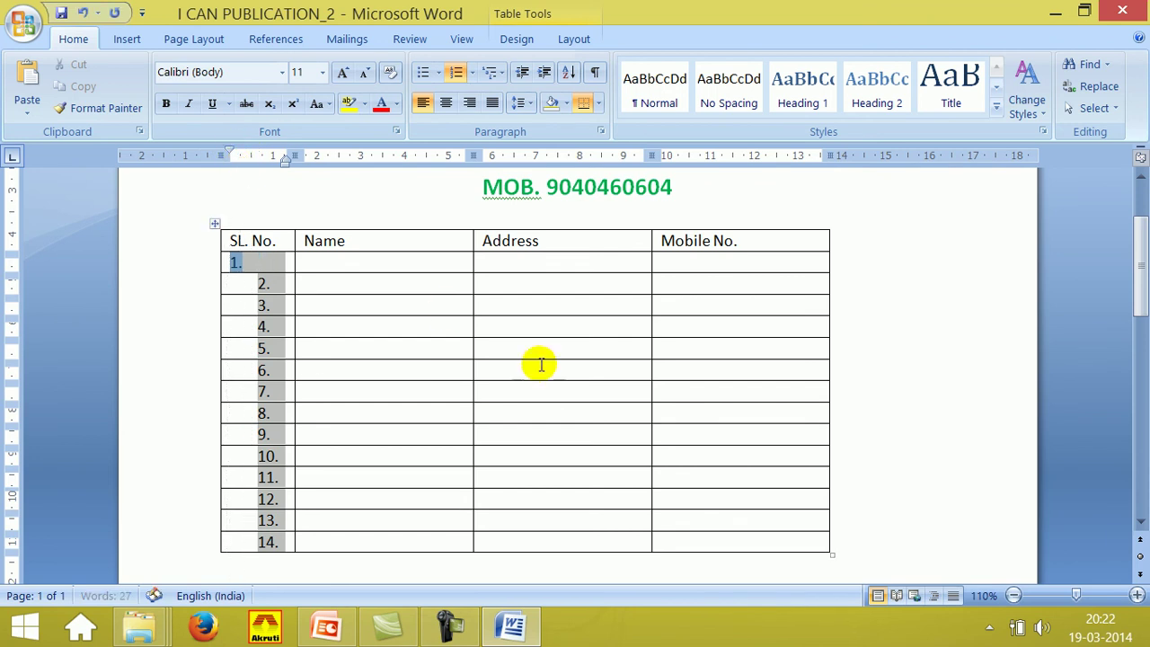
key(ctrl+z)
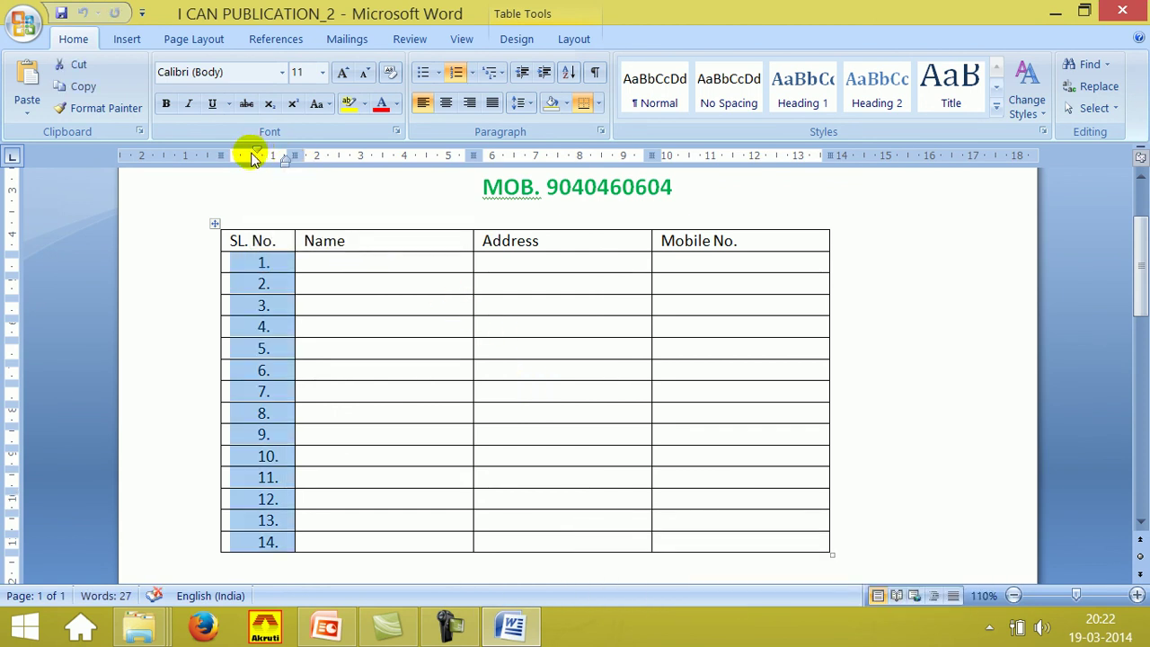
drag(256, 154, 231, 155)
click(395, 244)
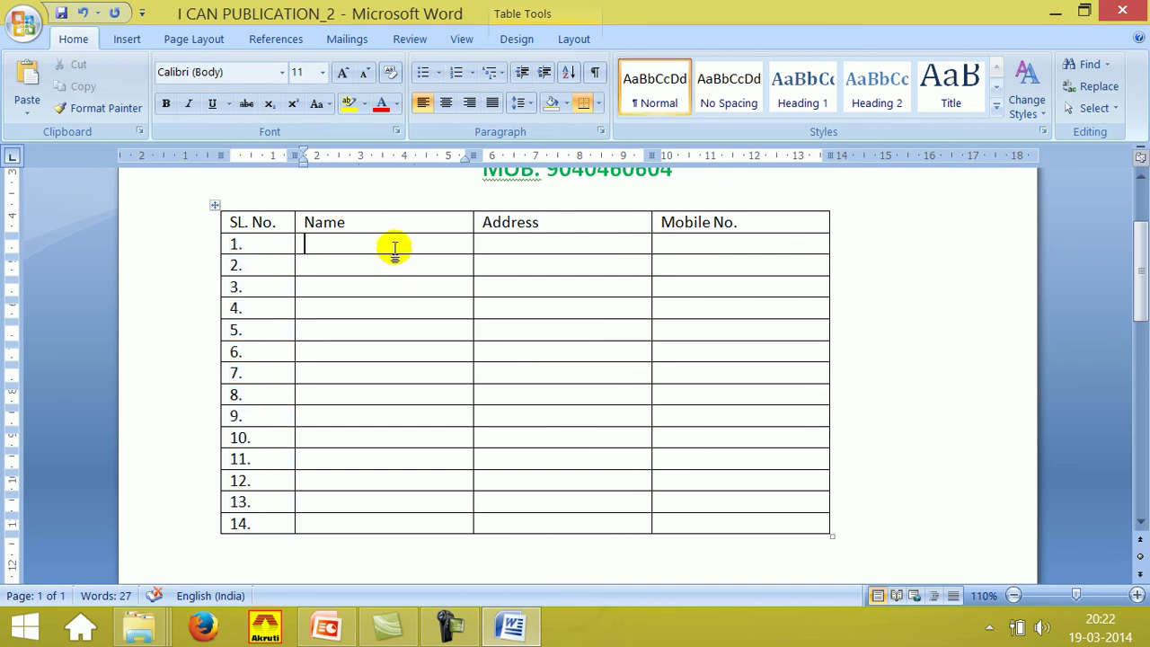
Bold the header cells SL. No., Name, Address and Mobile No. in the table
scroll(520, 202, up, 3)
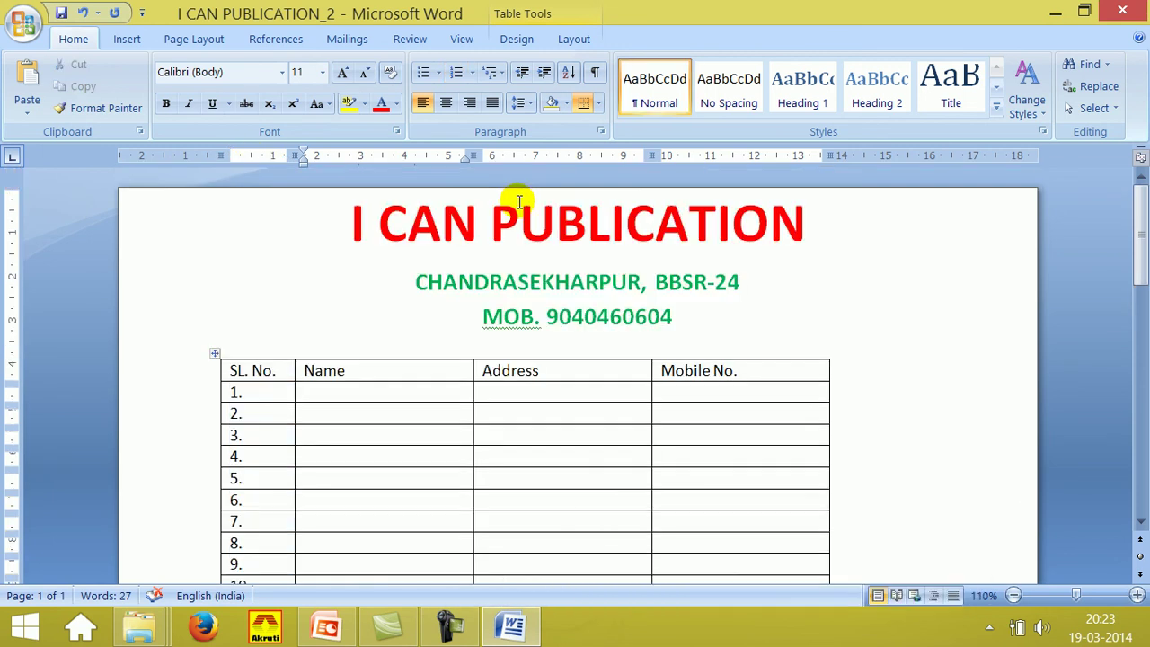
click(757, 375)
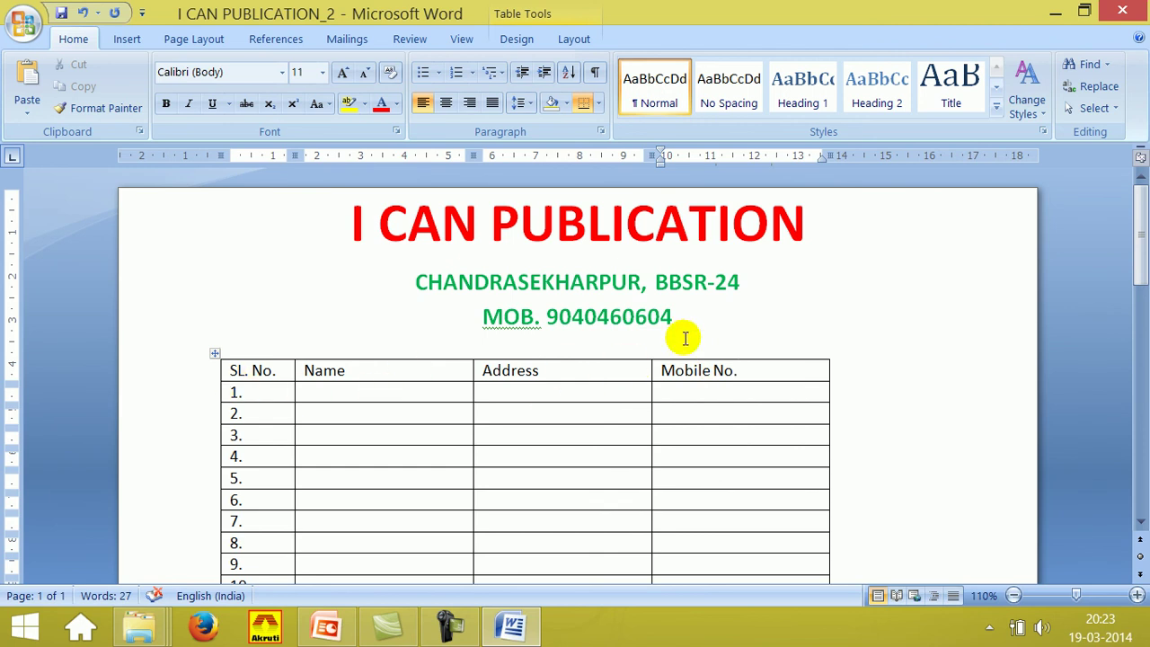
key(shift+Left)
key(shift+Left)
key(shift+Left)
key(shift+Left)
key(shift+Left)
key(shift+Left)
key(shift+Left)
key(shift+Left)
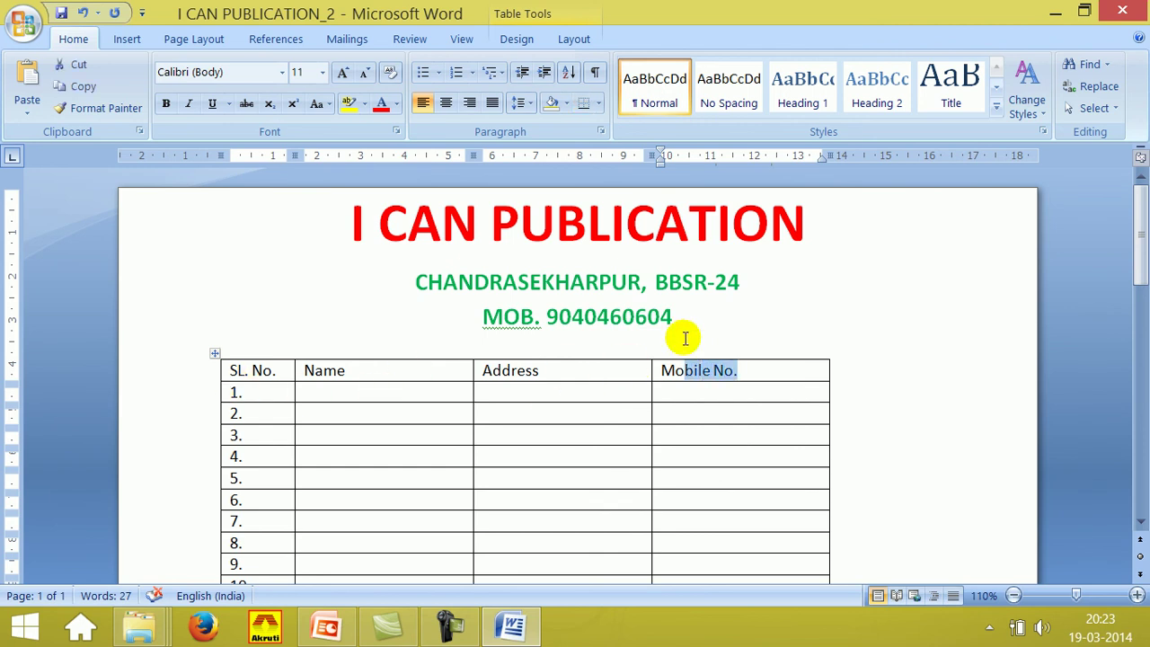
key(shift+Left)
key(shift+Left)
key(shift+Left)
key(shift+Left)
key(shift+Left)
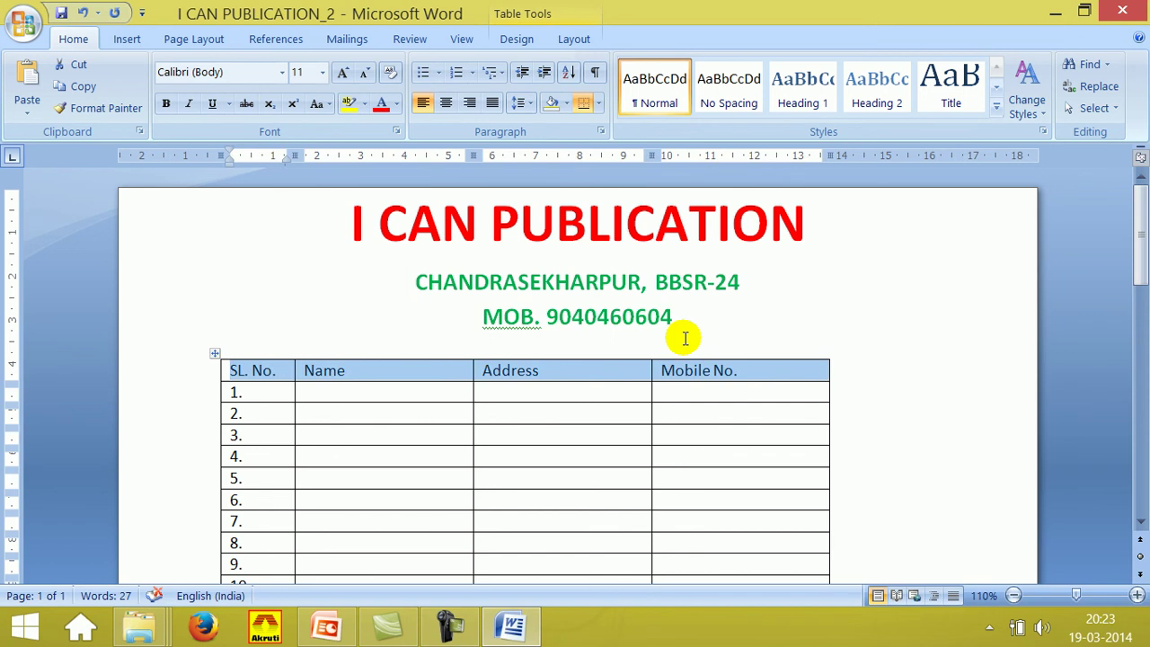
click(168, 104)
click(761, 377)
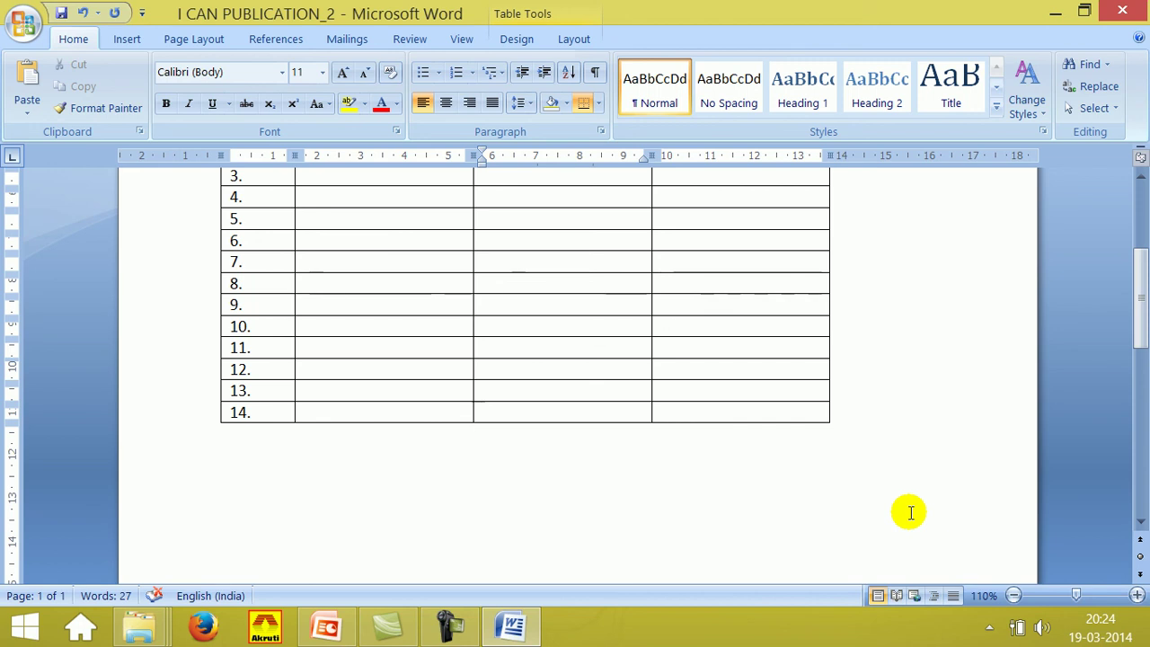
Type 'Total no. of persons. 14' on a new line below the table
key(Down)
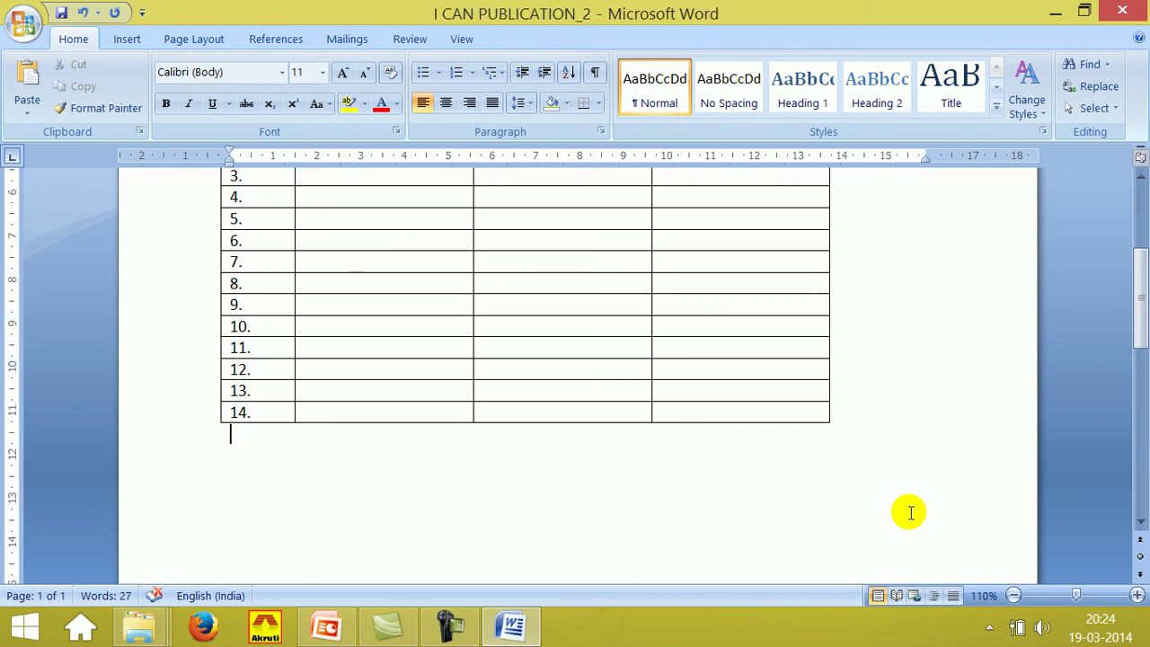
key(Return)
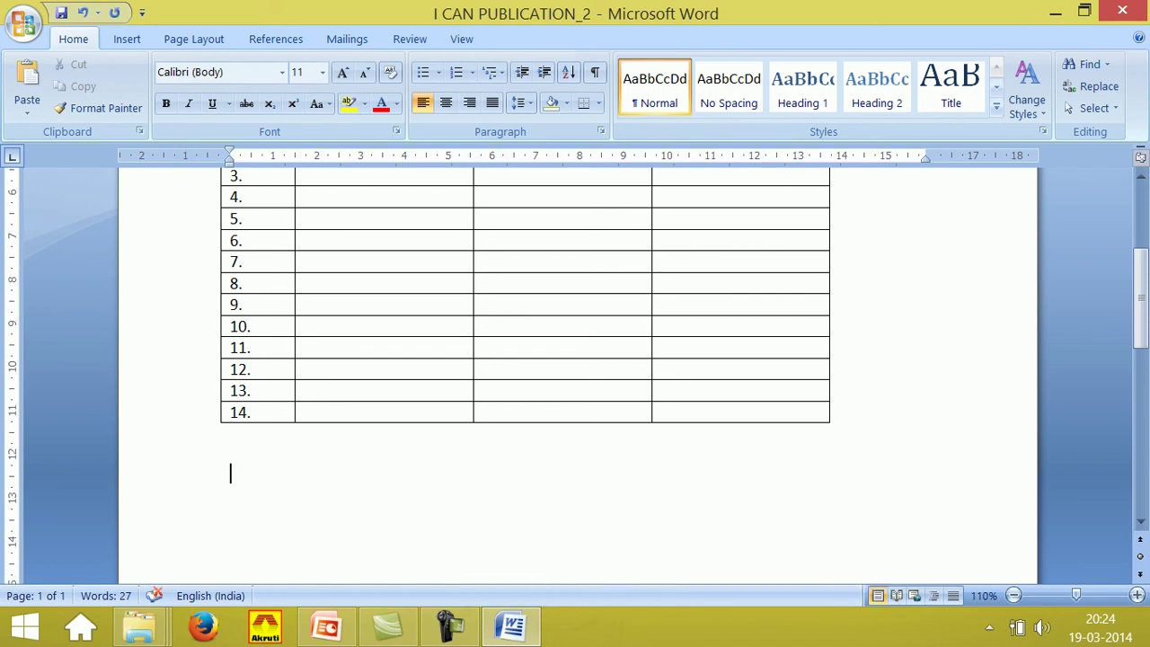
text(tT)
text(otal no.)
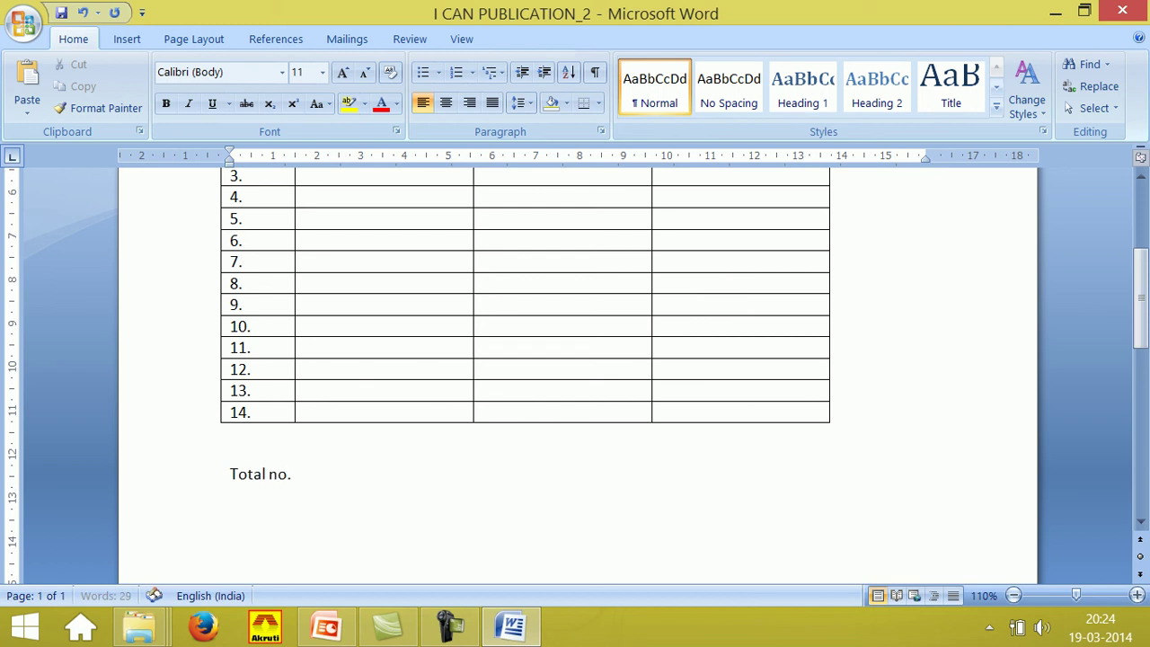
text( of persons)
text(. 14)
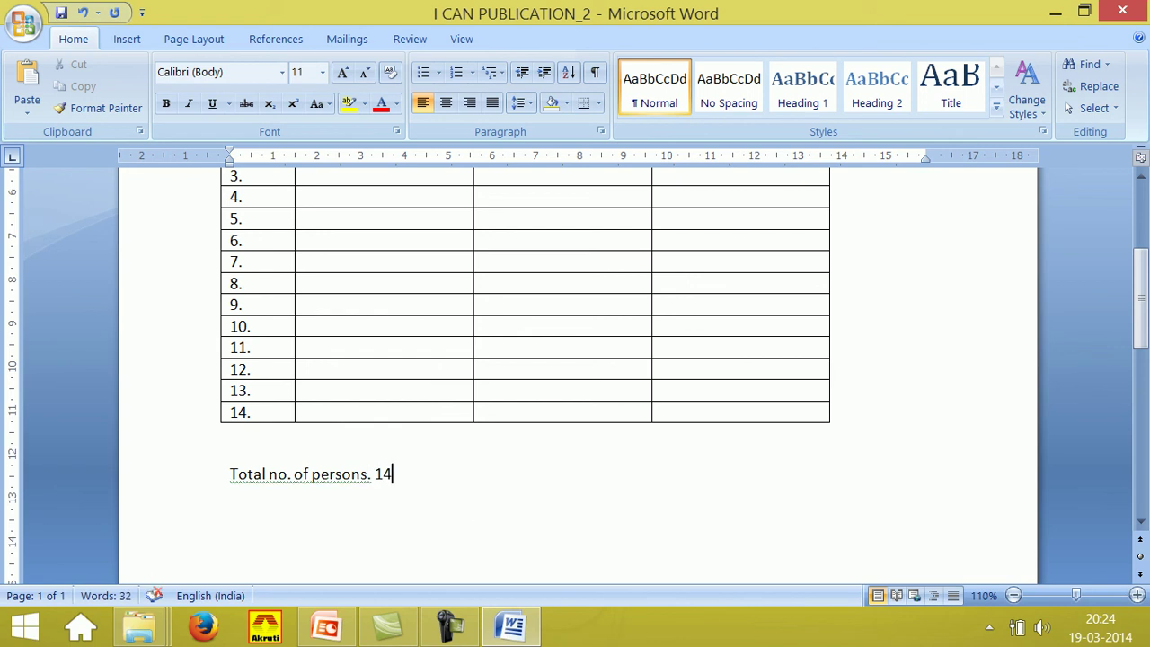
Scroll up and down the page to review the title, address lines, table and total line
scroll(904, 512, up, 5)
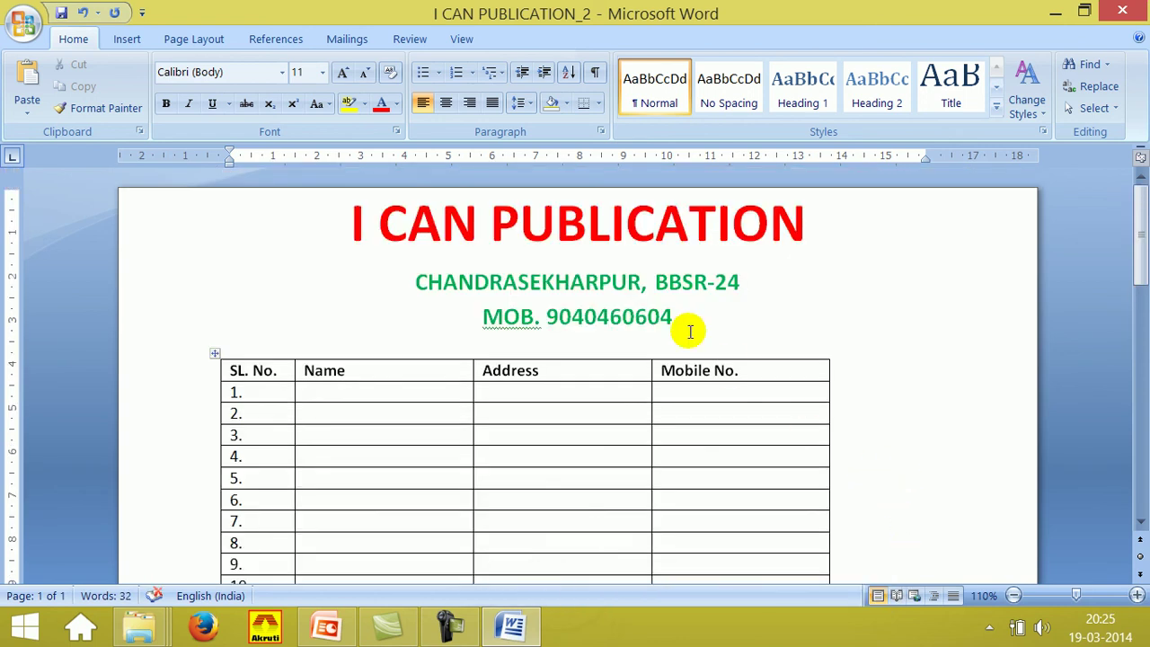
scroll(691, 333, down, 3)
scroll(616, 334, up, 2)
scroll(616, 334, up, 1)
scroll(616, 335, down, 1)
scroll(617, 334, down, 2)
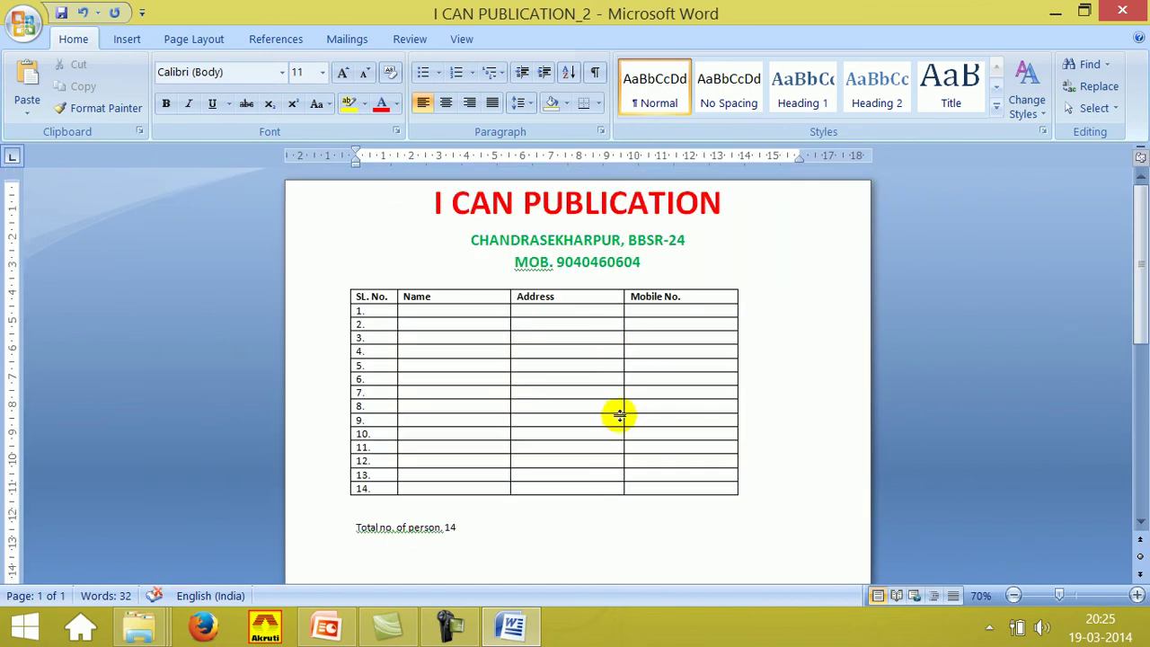